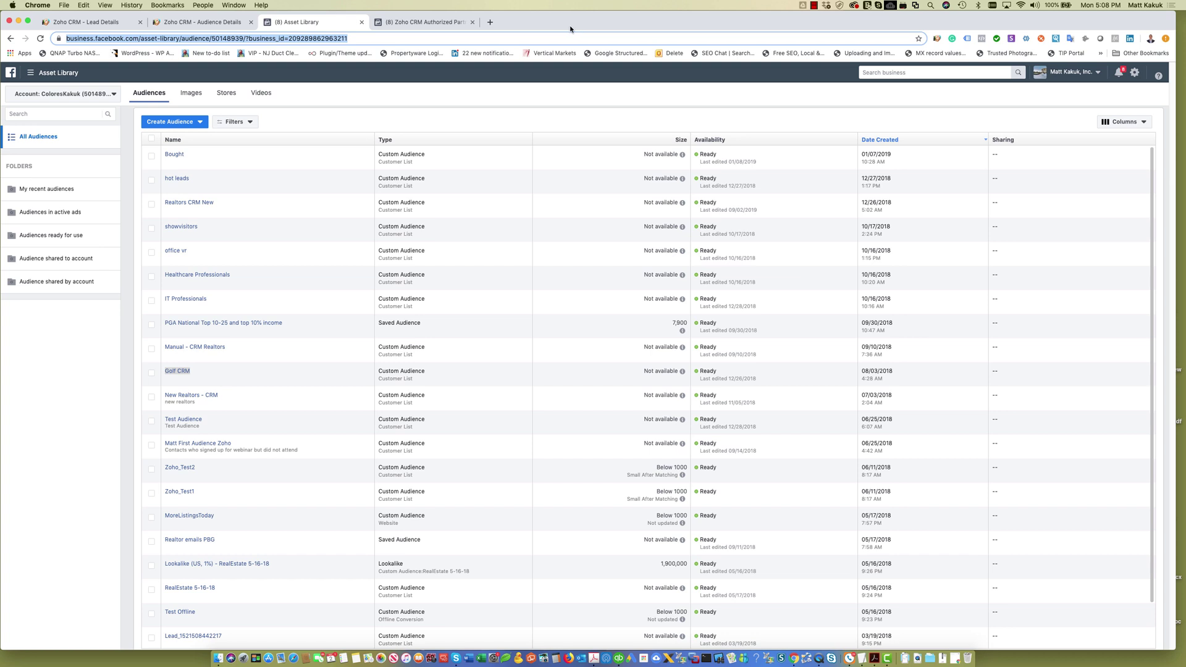
Switch from the Facebook audience library to the Zoho CRM Kakuk lead records
left_click(223, 23)
left_click(114, 28)
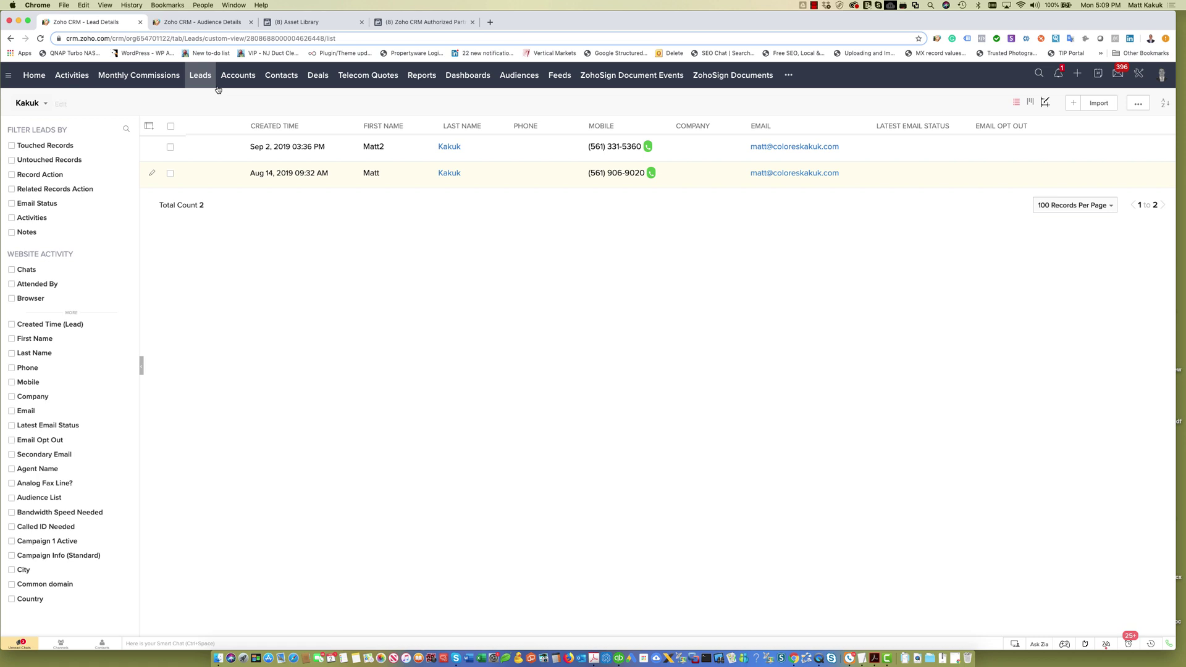
Start a new CRM audience record ready to be named New Audience Facebook
mouse_move(316, 147)
left_click(518, 83)
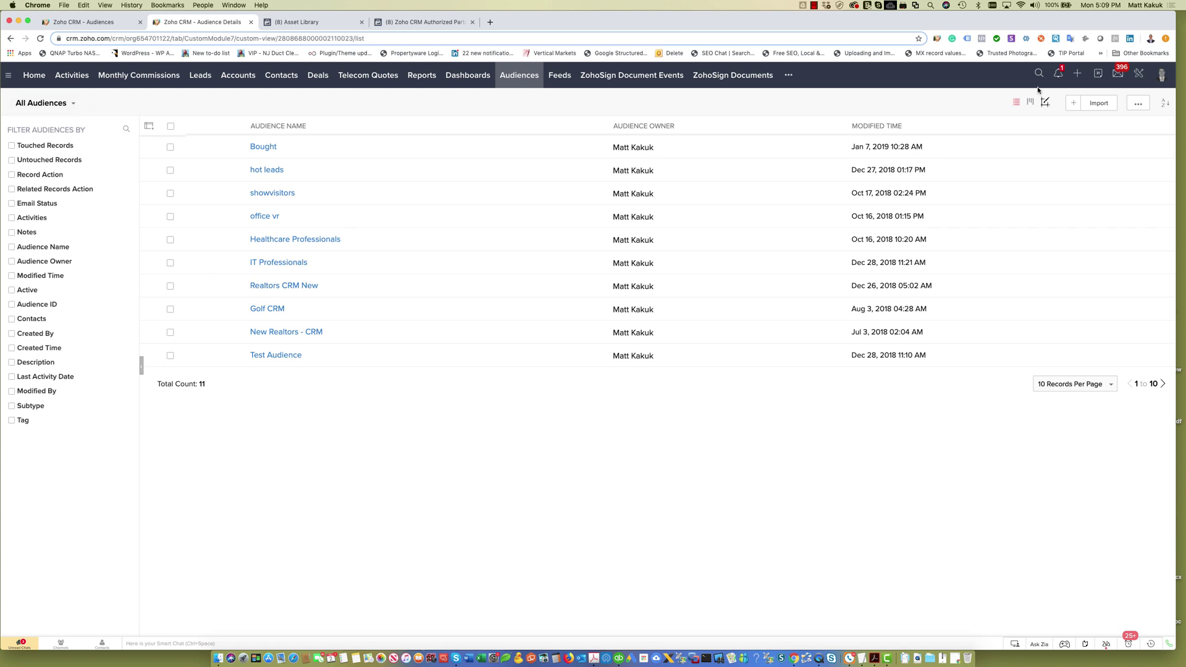
left_click(1073, 103)
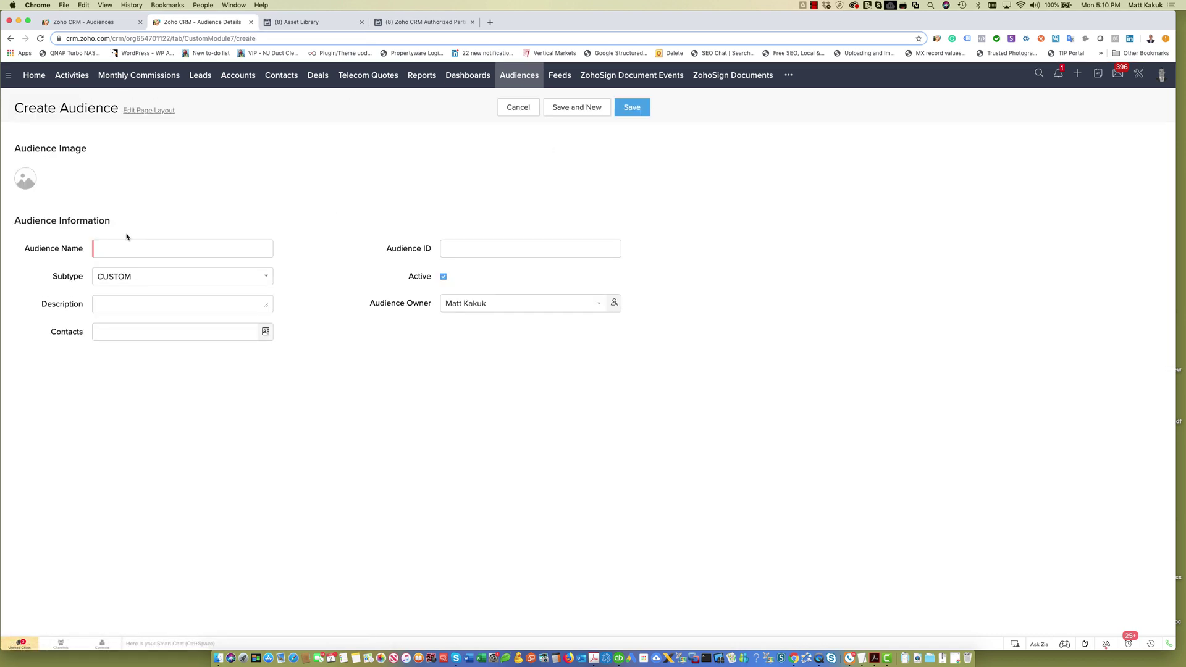
left_click(116, 245)
type("New")
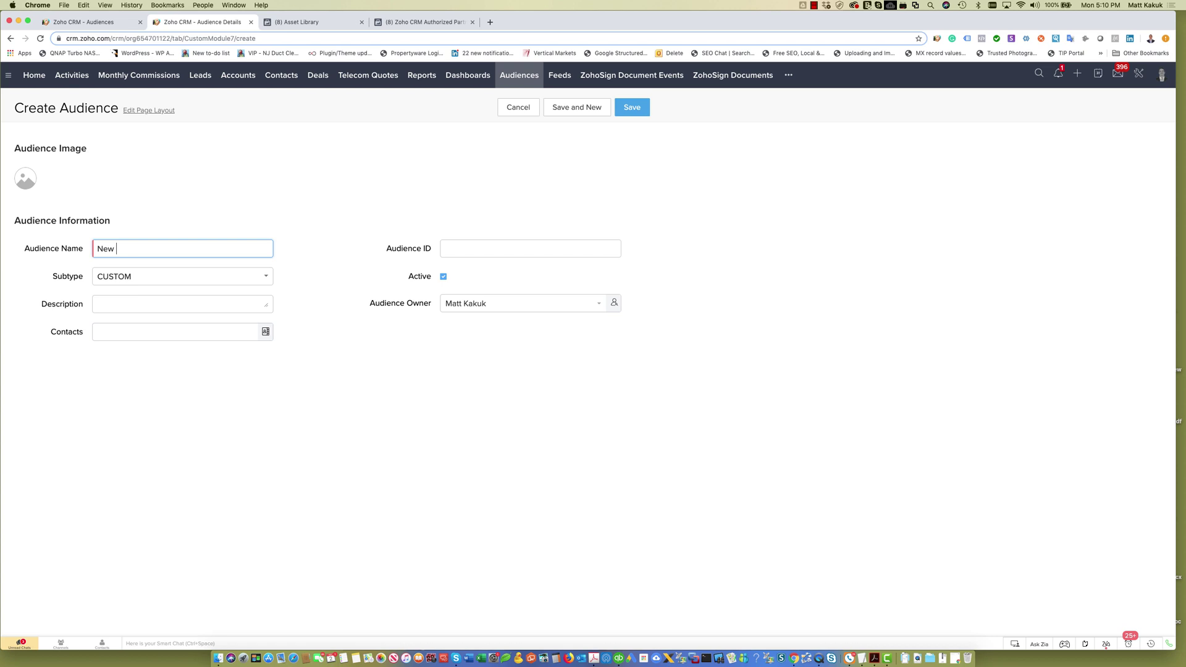
type(" Audience Faceb")
type("ook")
Save New Audience Facebook, check its Audience ID, and reload the Facebook library to see it listed
left_click(634, 110)
left_click(283, 25)
mouse_move(186, 158)
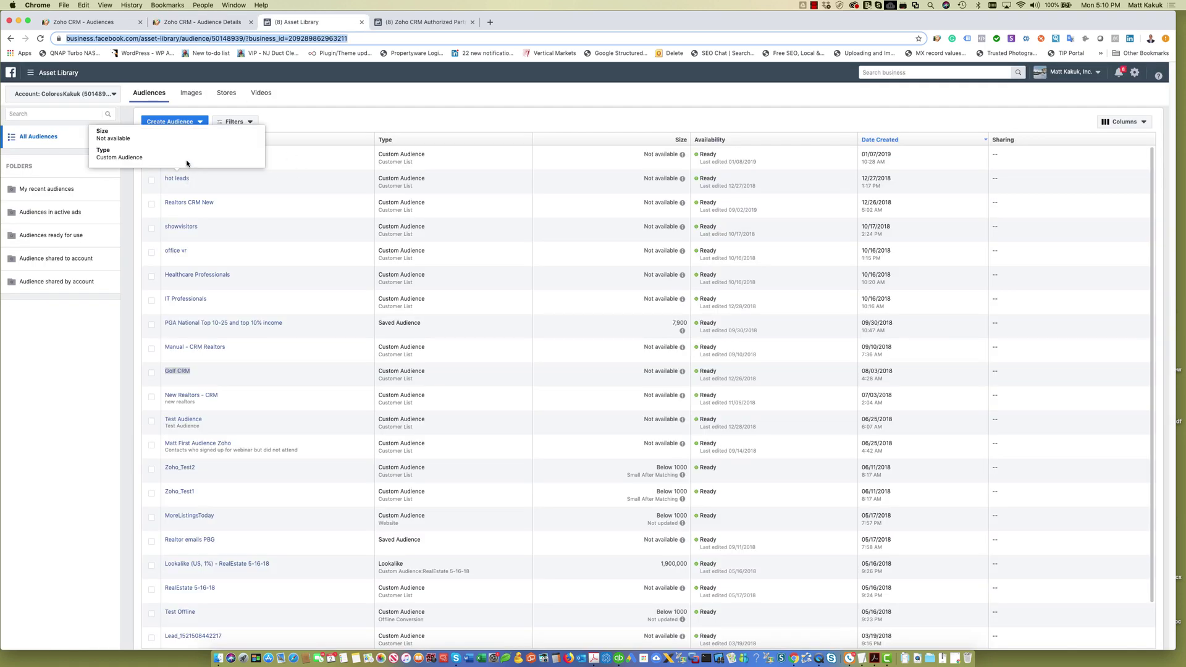
left_click(199, 22)
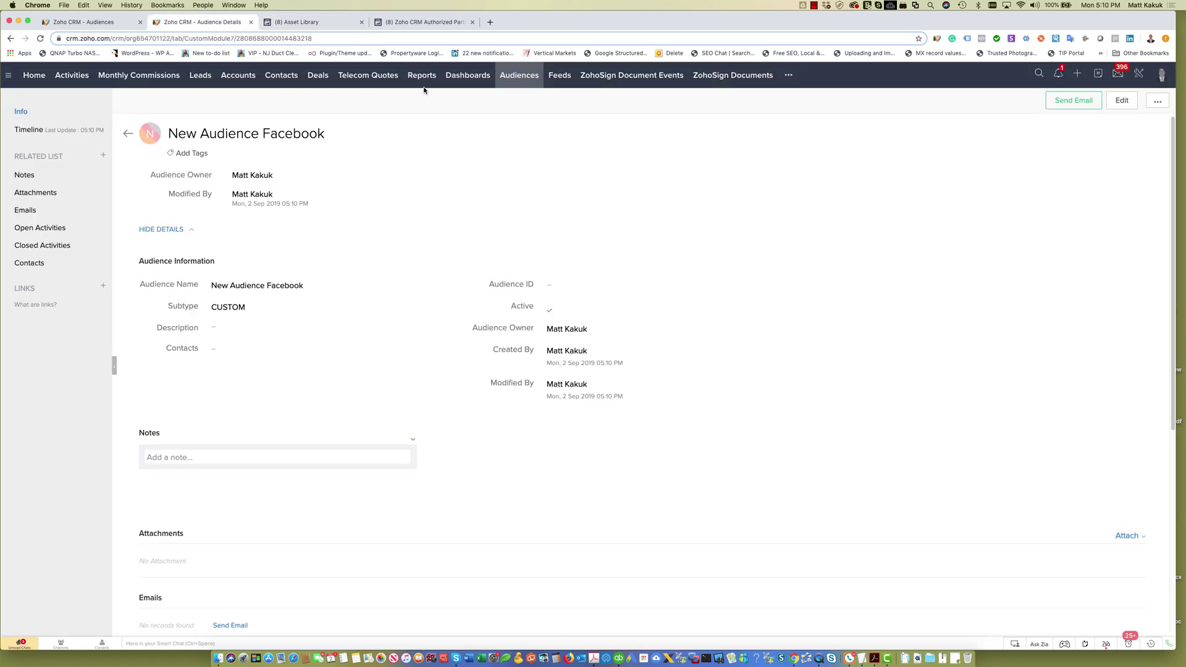
left_click(517, 79)
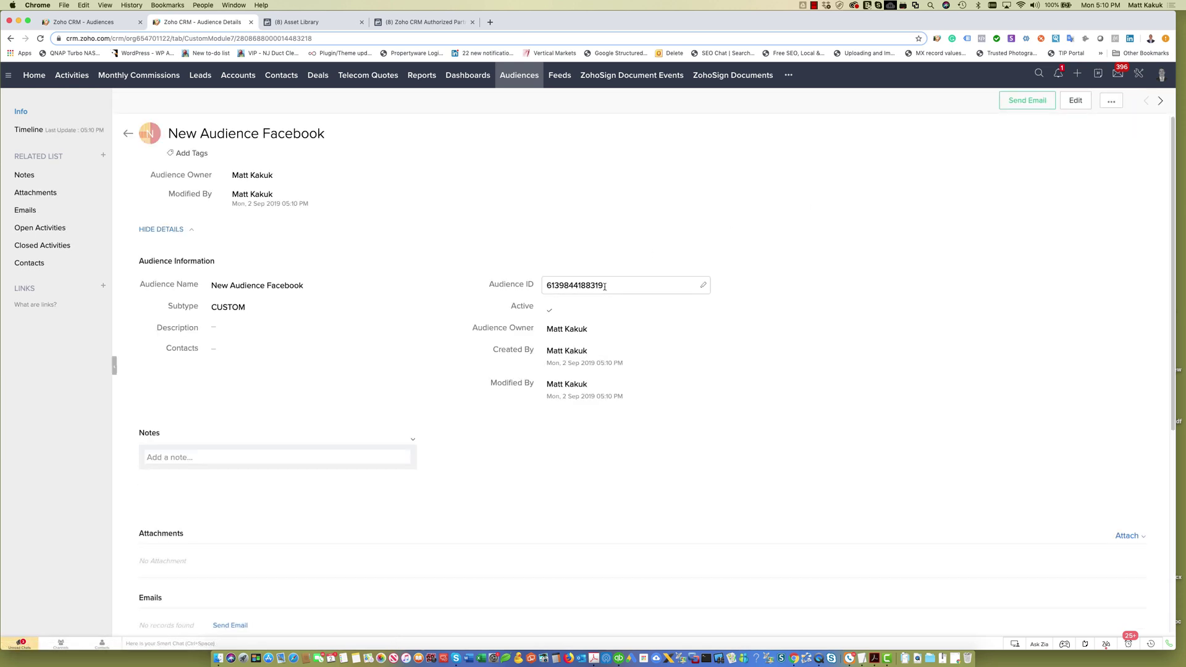
double_click(572, 286)
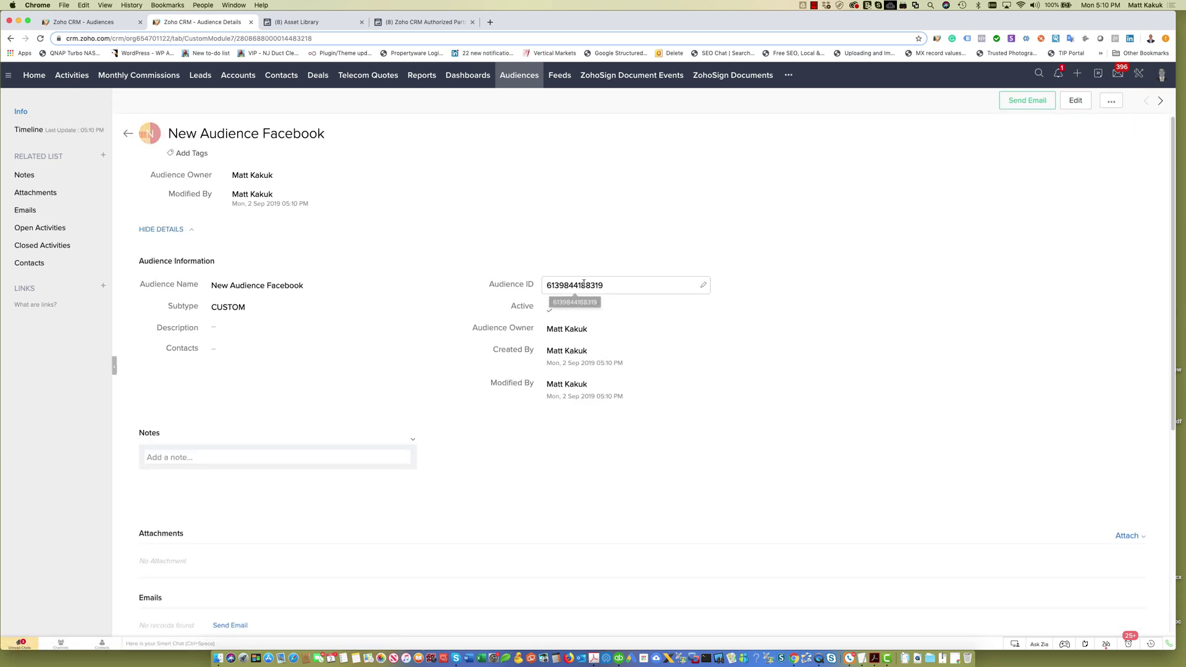
left_click(319, 25)
key("Return")
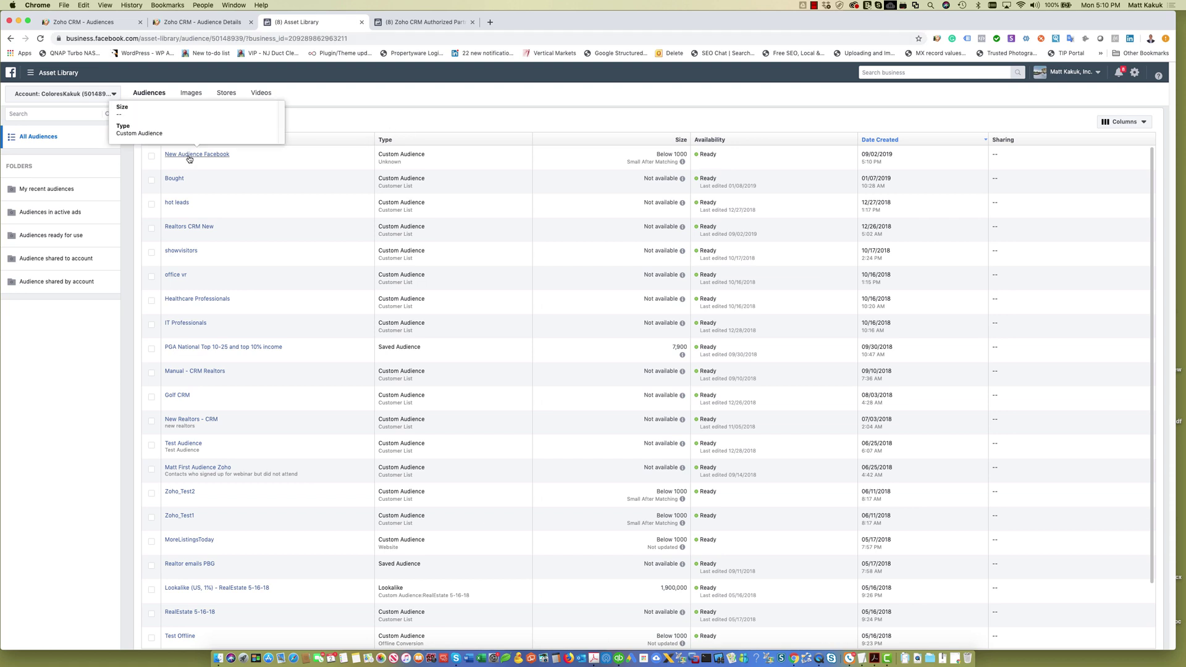
From All Audiences, copy the Golf CRM audience name to the clipboard
left_click(203, 22)
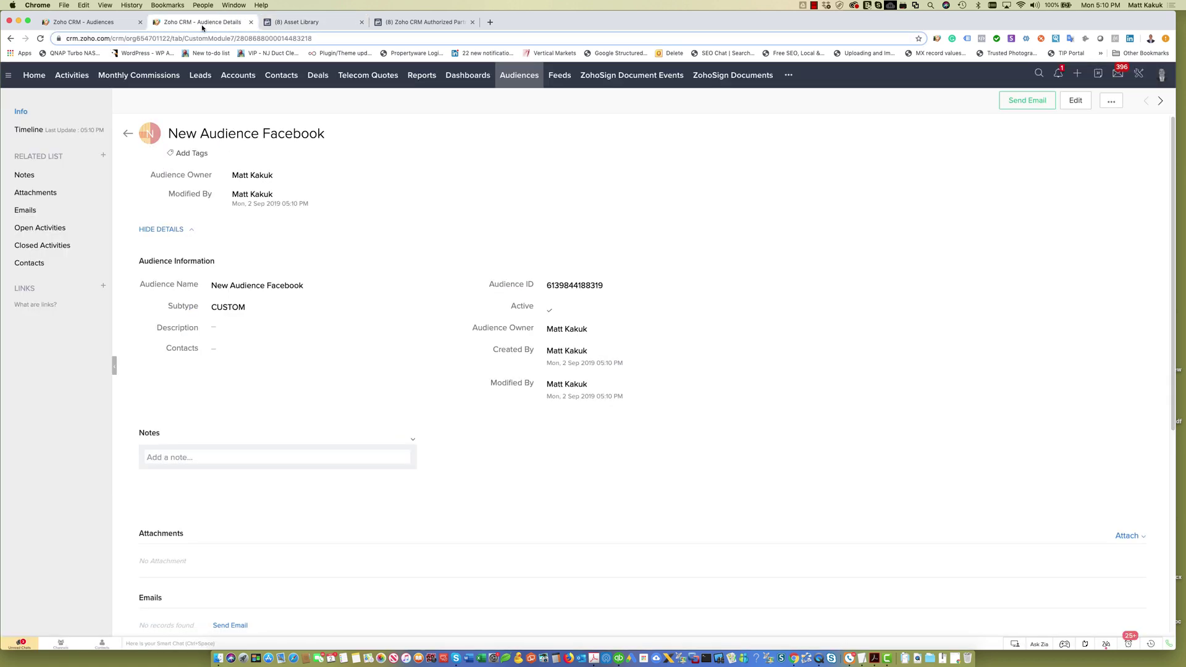
left_click(520, 82)
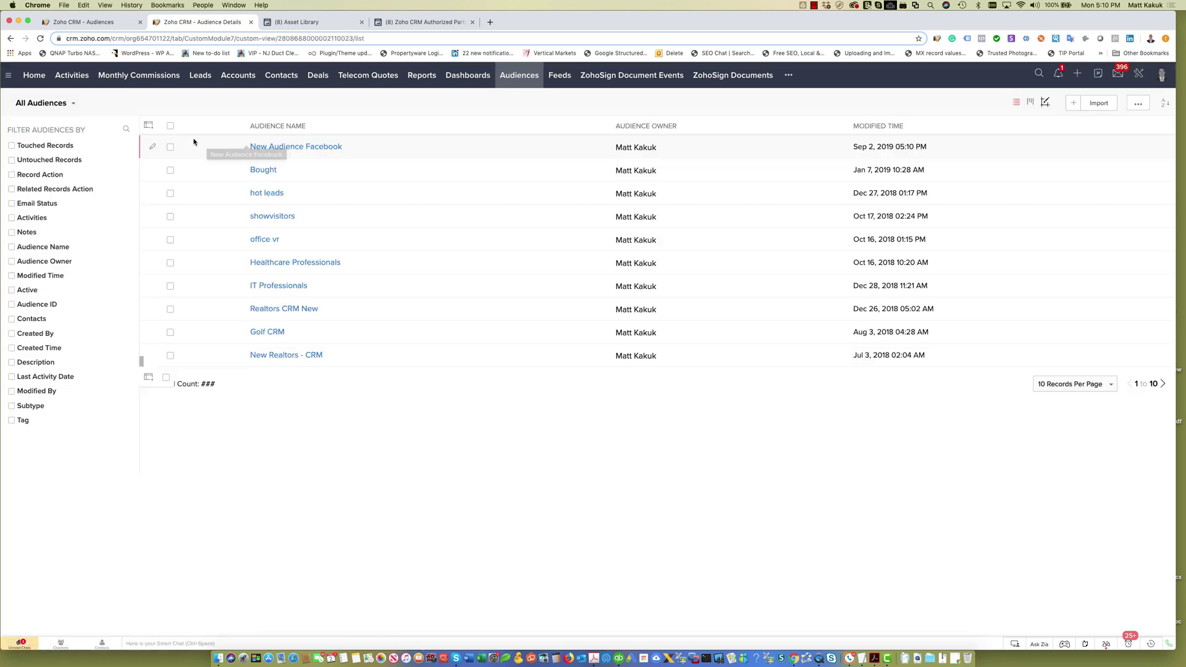
left_click_drag(343, 148, 258, 161)
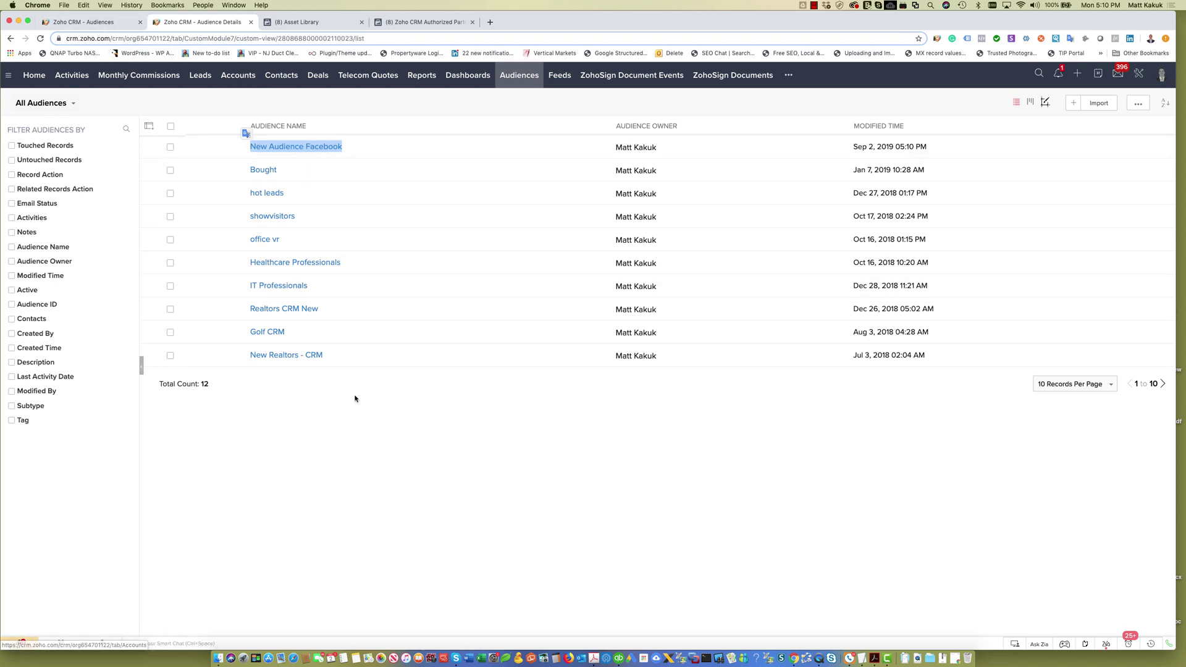
mouse_move(315, 286)
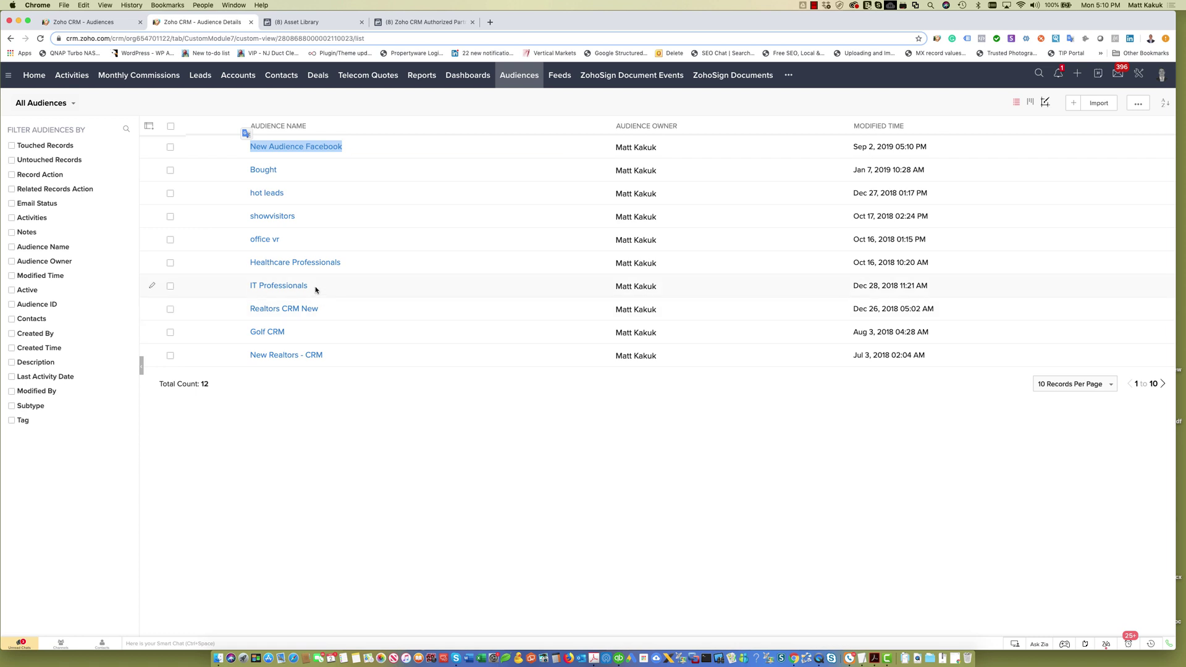
left_click_drag(327, 360, 232, 359)
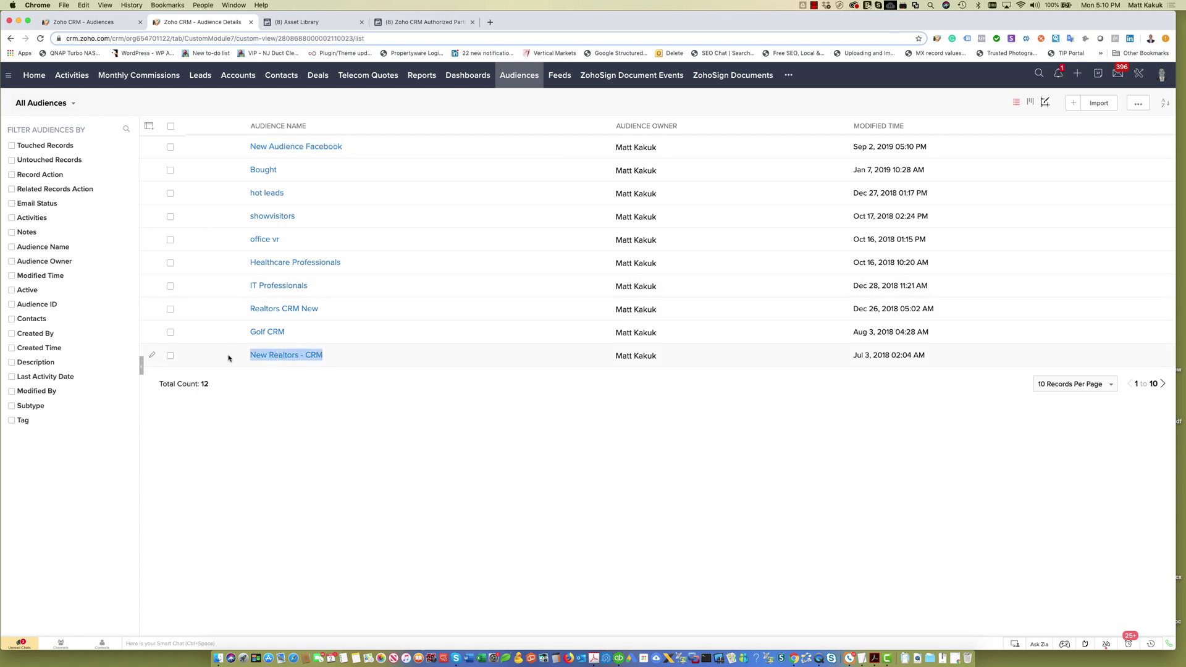
left_click_drag(303, 341, 238, 333)
right_click(262, 332)
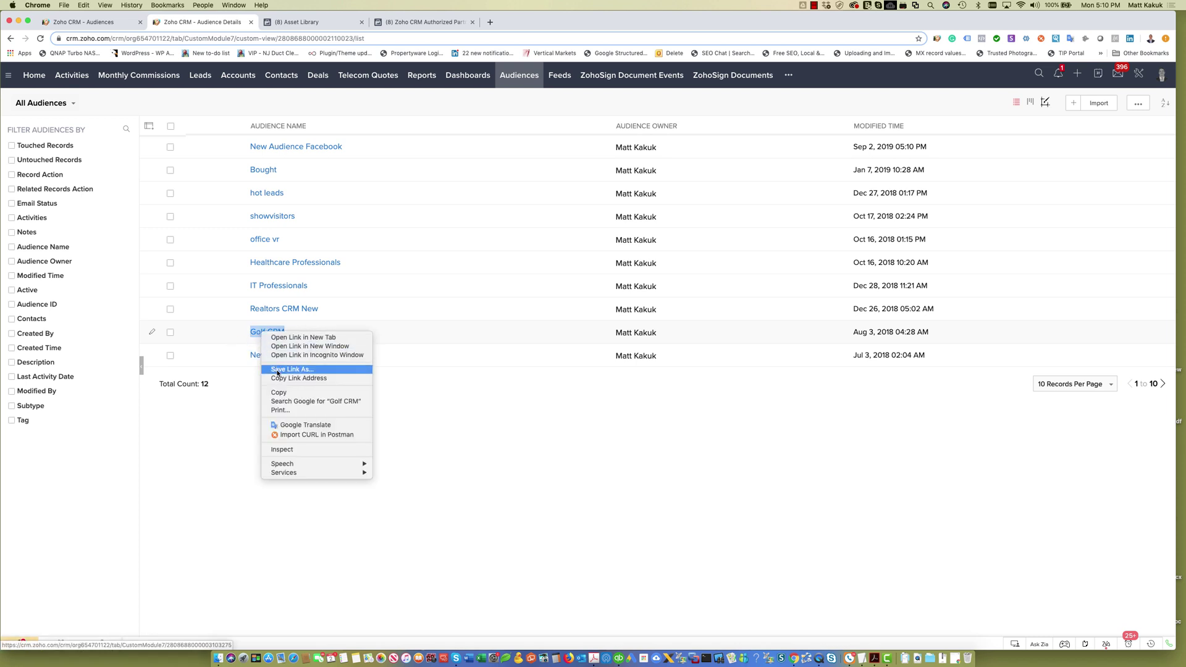
left_click(278, 393)
Go to the Zoho CRM leads list on the other tab
left_click(116, 21)
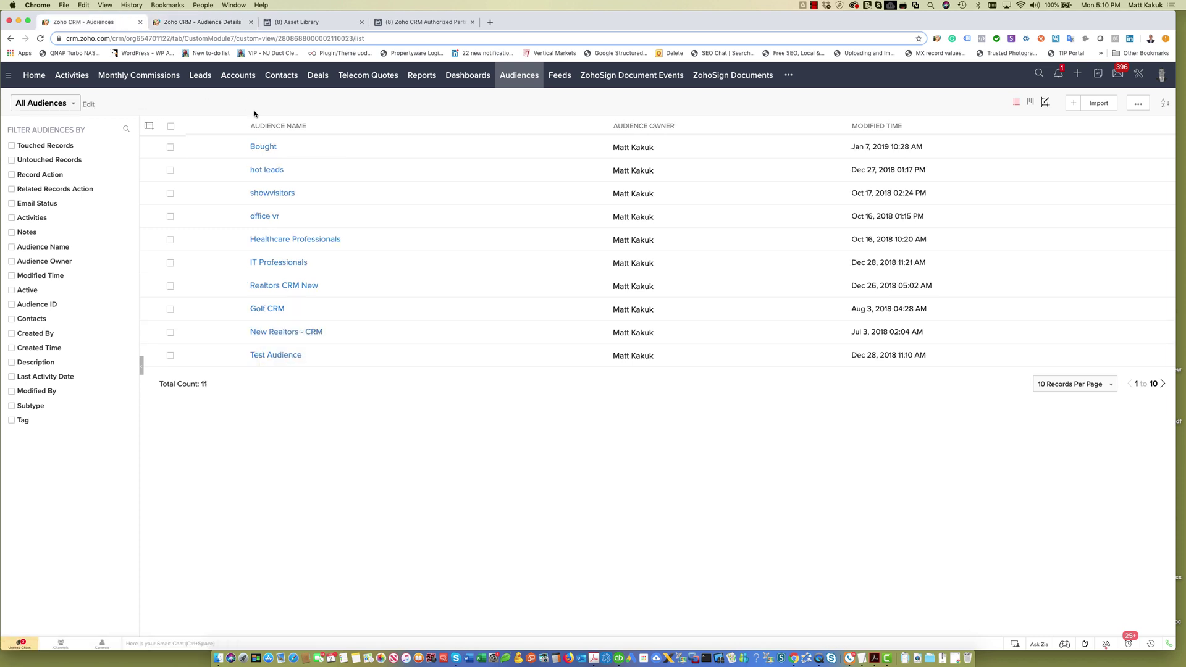
left_click(199, 77)
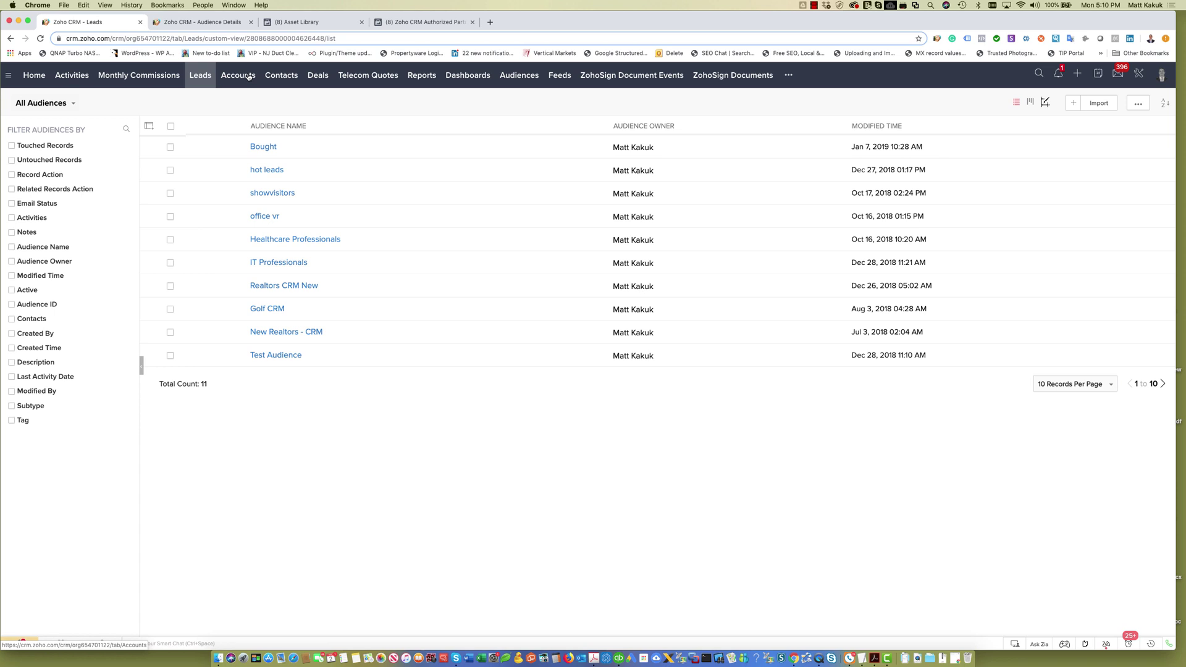
Open the second Kakuk lead and paste Golf CRM into its tag editor, then clear it
left_click(452, 174)
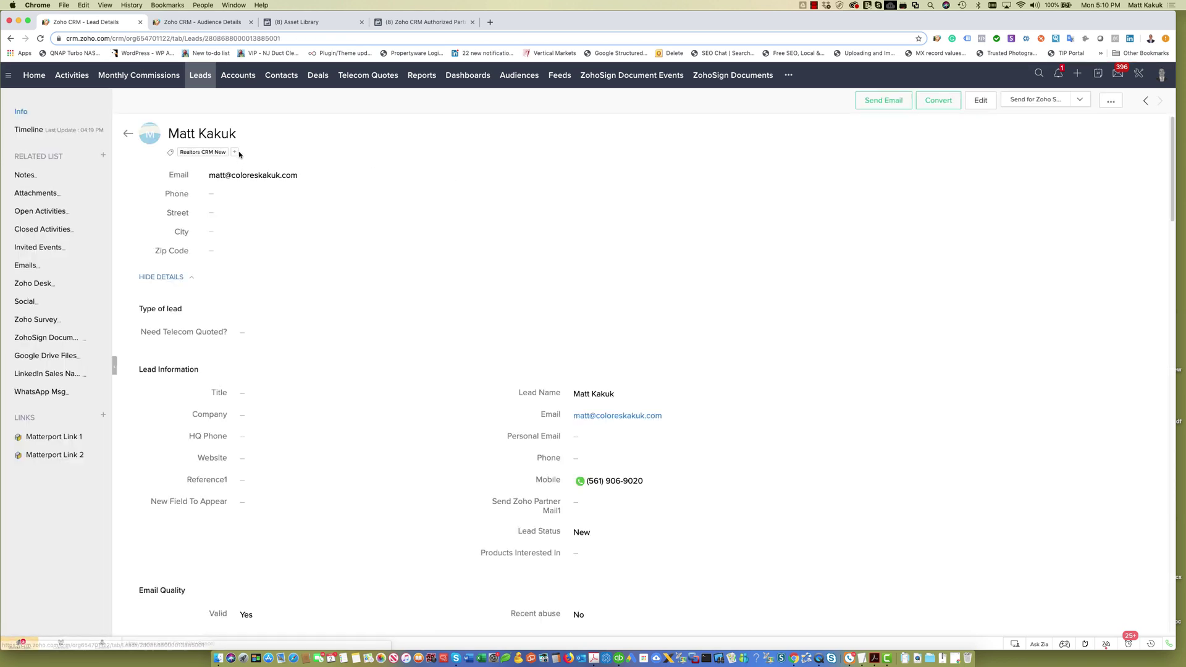
left_click(236, 154)
right_click(238, 154)
left_click(244, 162)
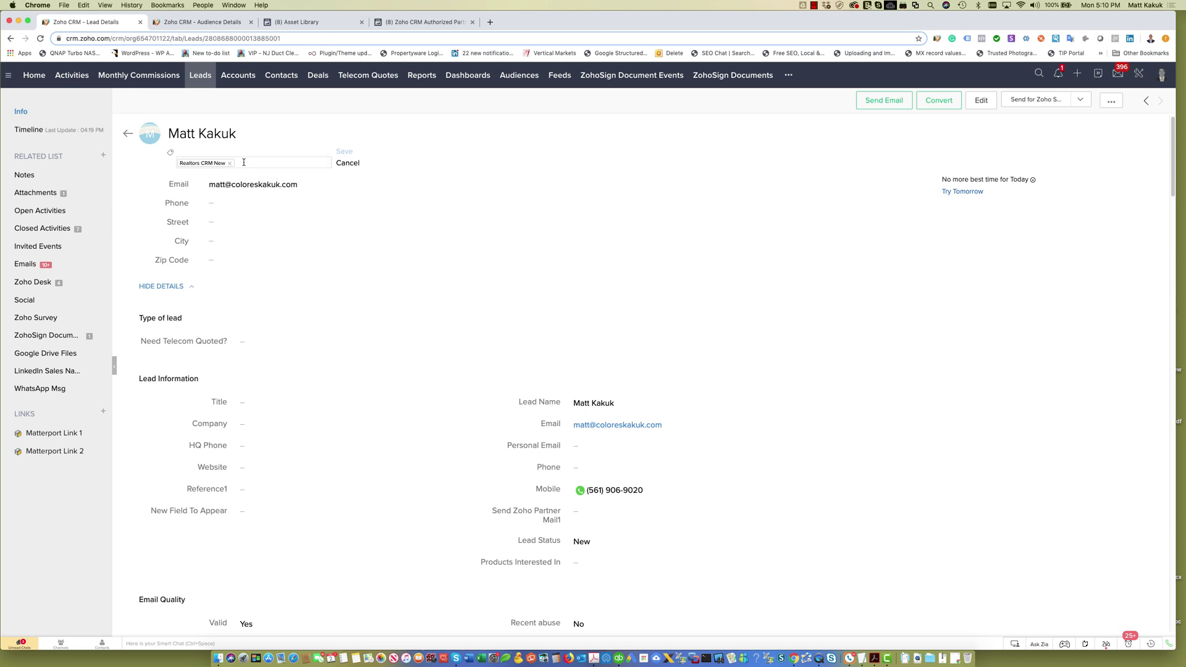
right_click(243, 162)
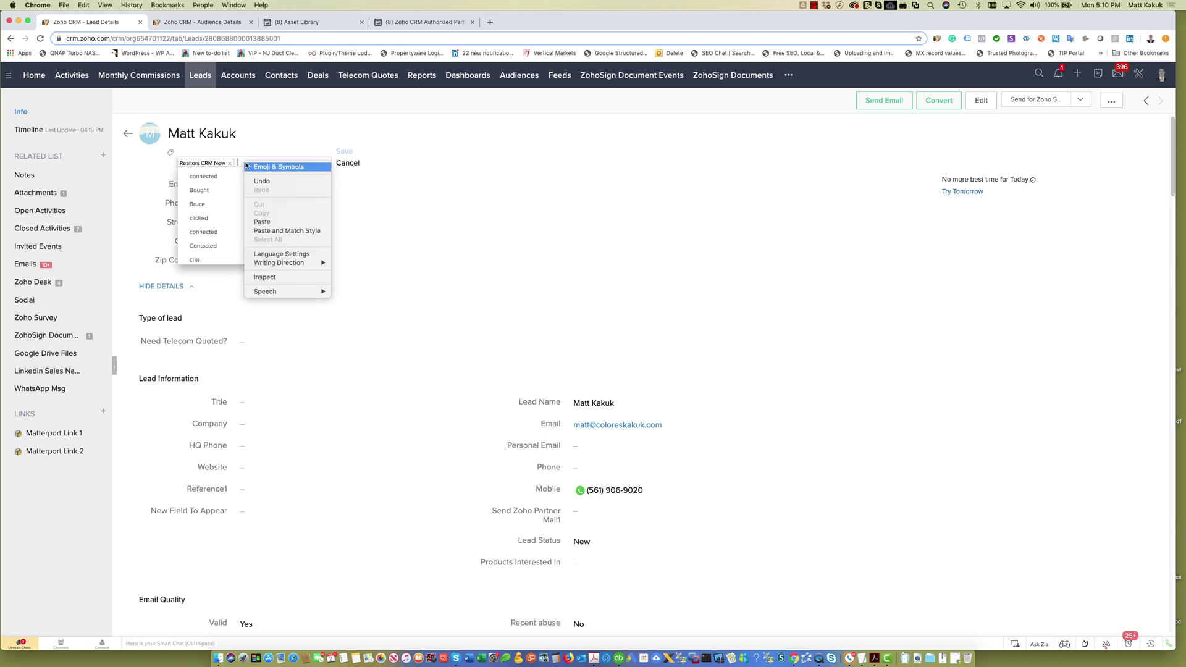
left_click(260, 221)
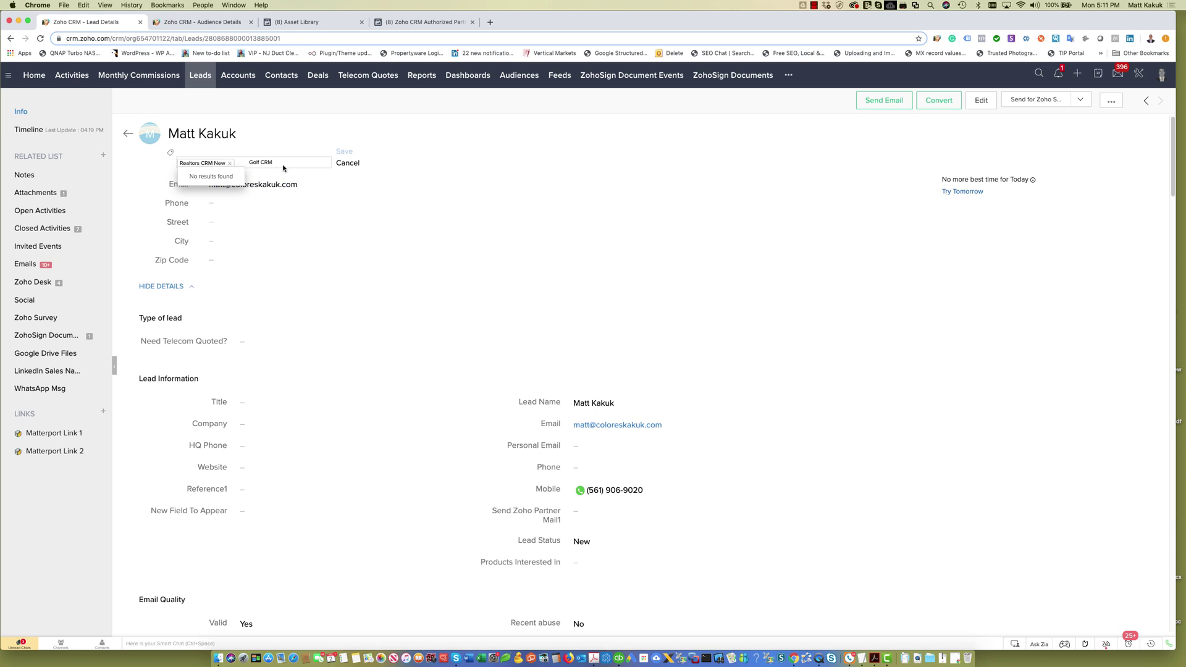
key("BackSpace")
key("BackSpace")
key("BackSpace")
type("g")
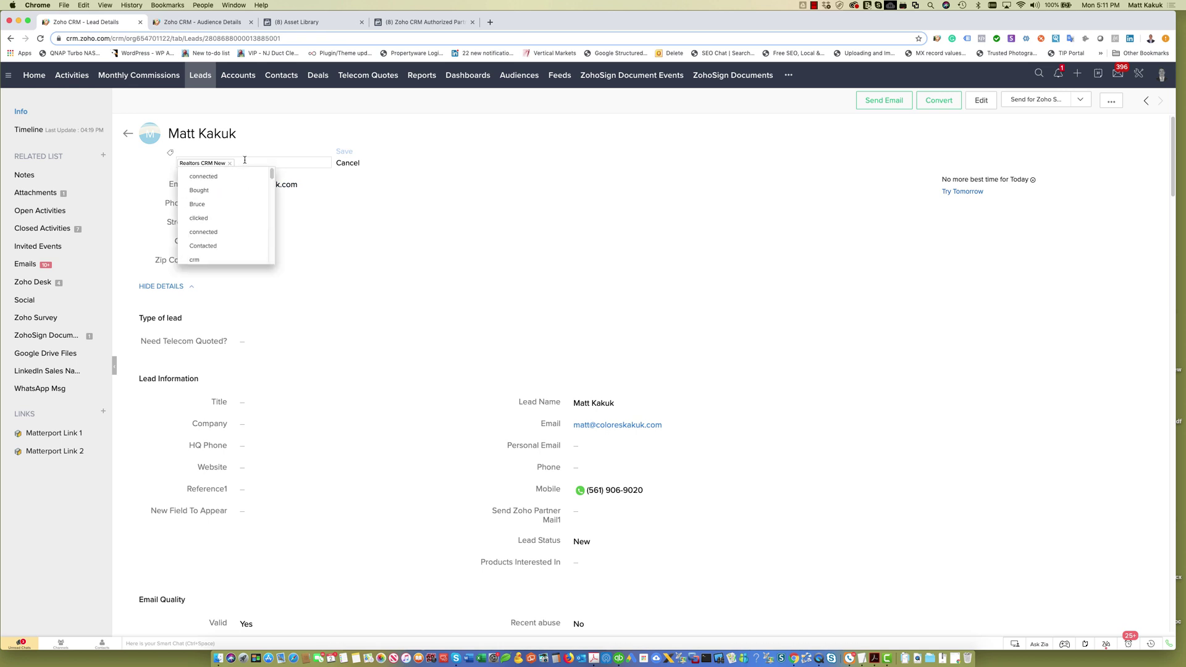
type("olf")
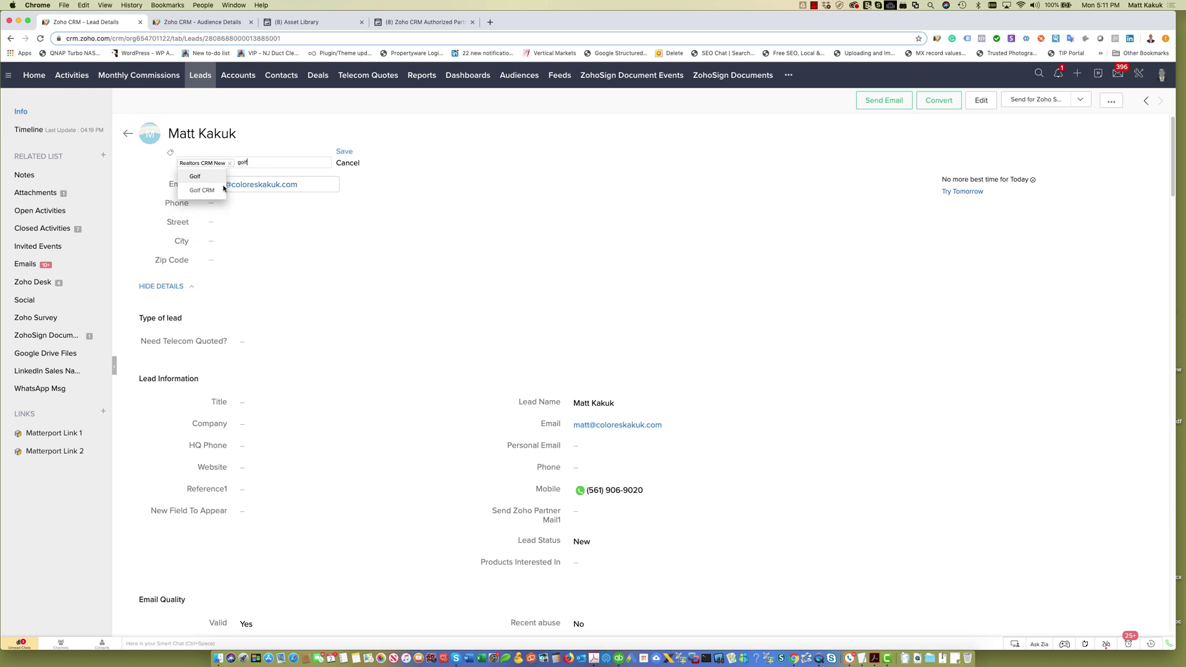
Add Golf CRM from the tag suggestions and save the lead's tags
left_click(201, 190)
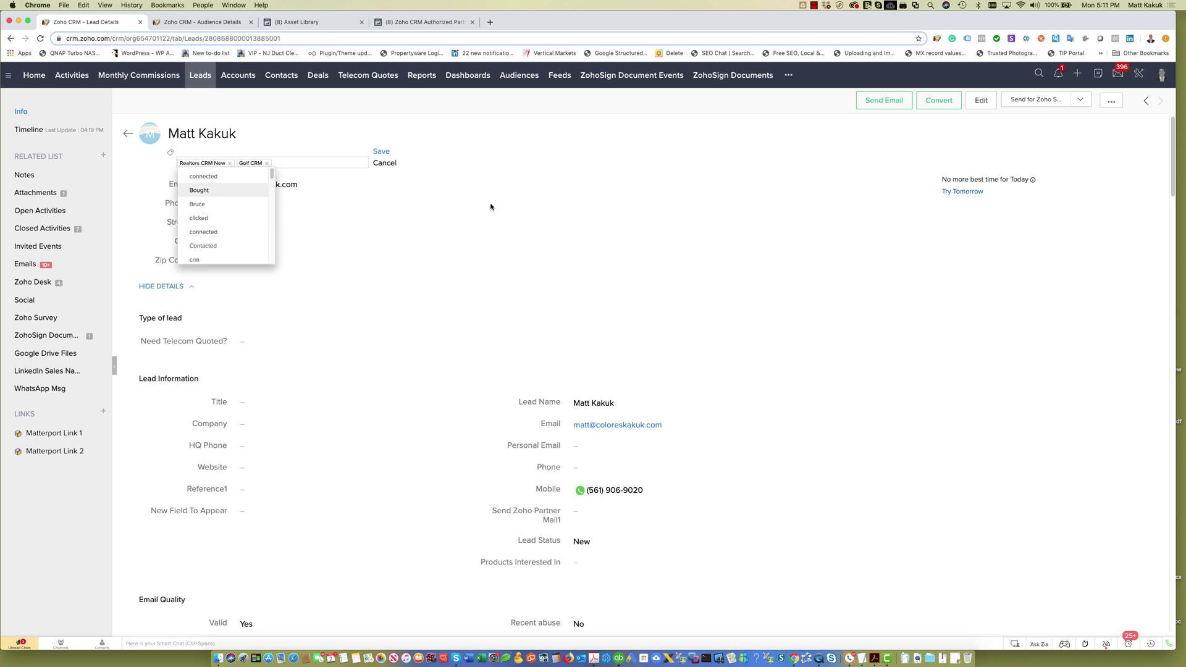
left_click(380, 153)
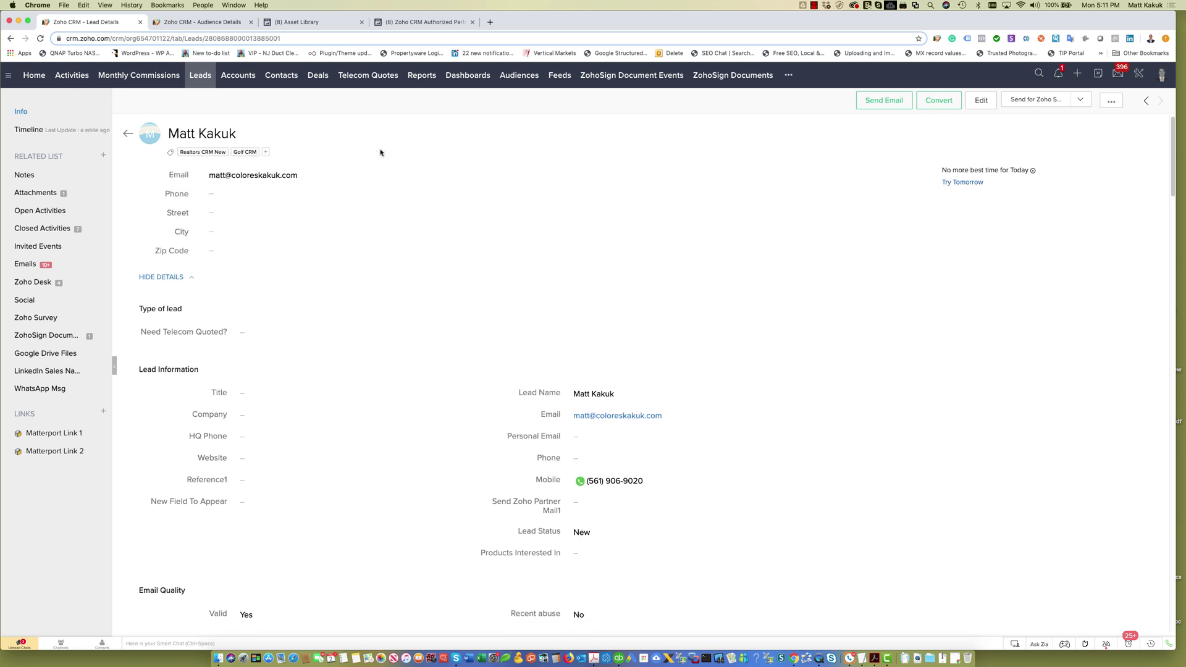
View the Golf CRM audience's History in the Facebook Asset Library
left_click(346, 29)
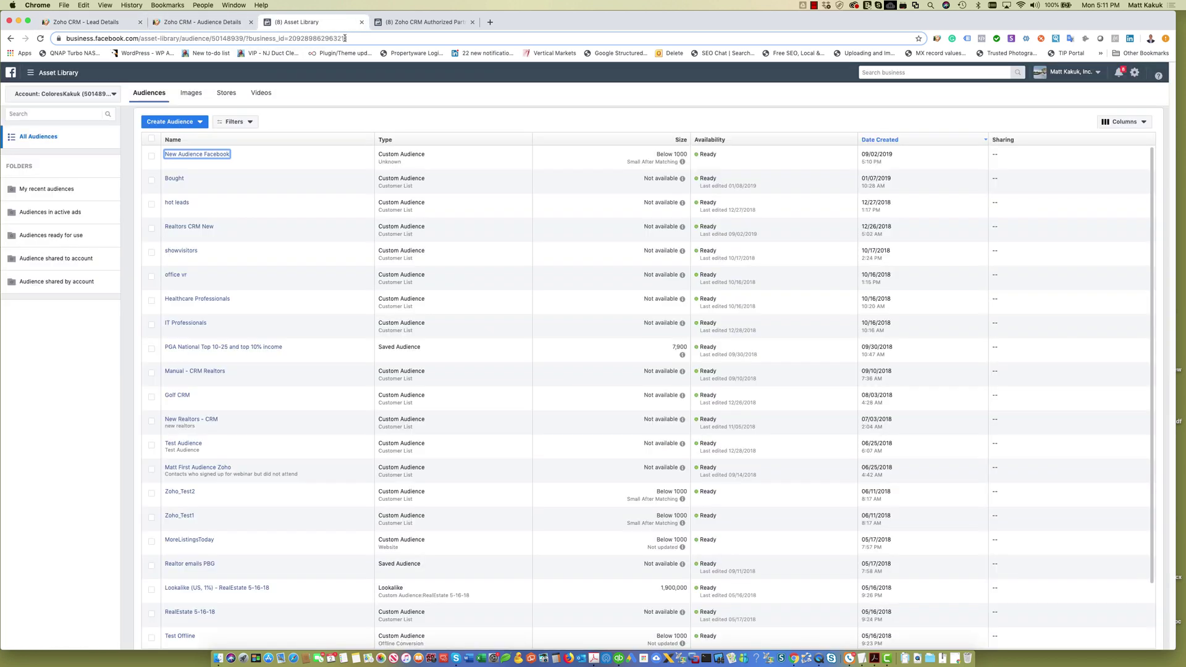
left_click(344, 39)
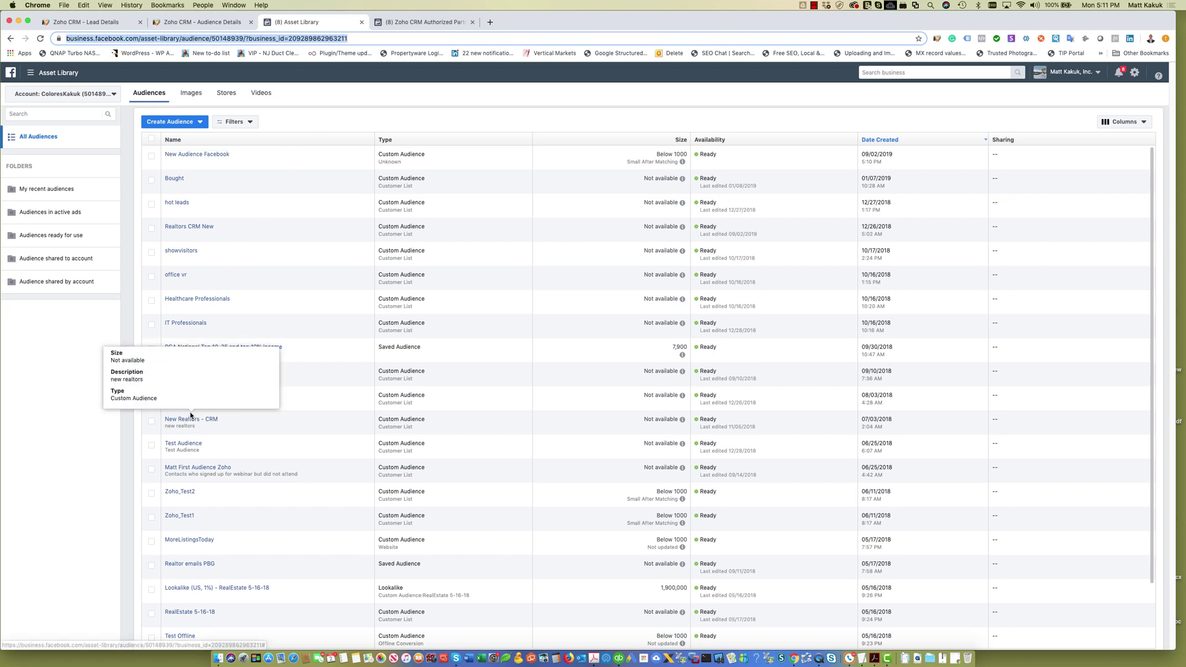
left_click(176, 395)
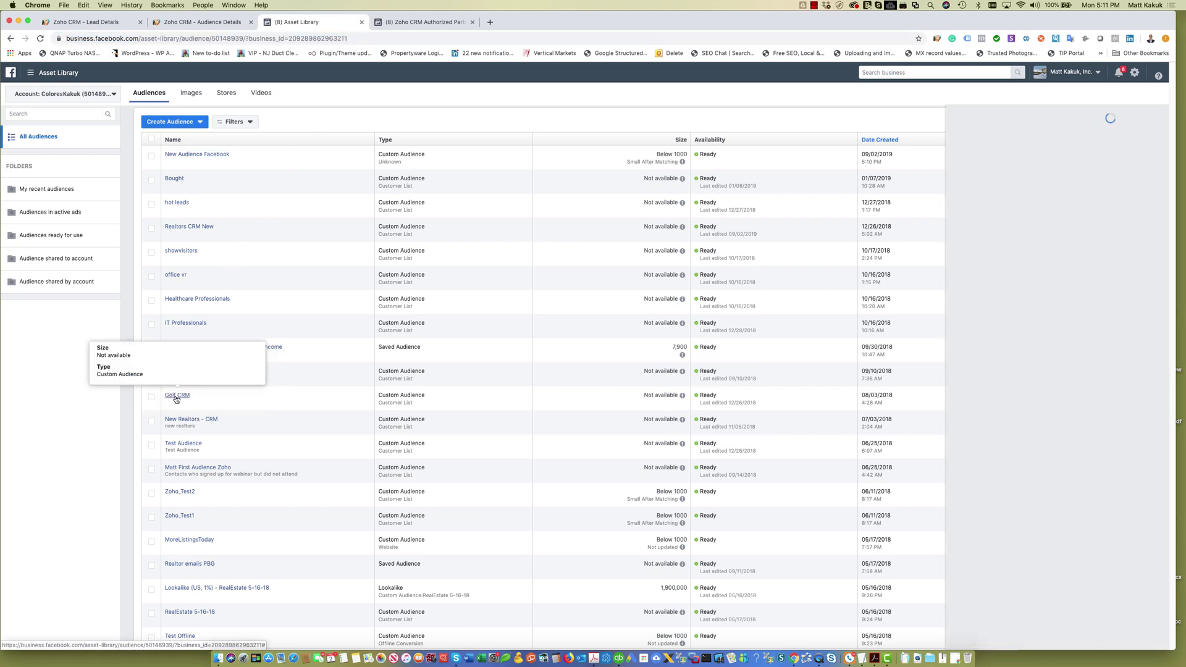
left_click(895, 307)
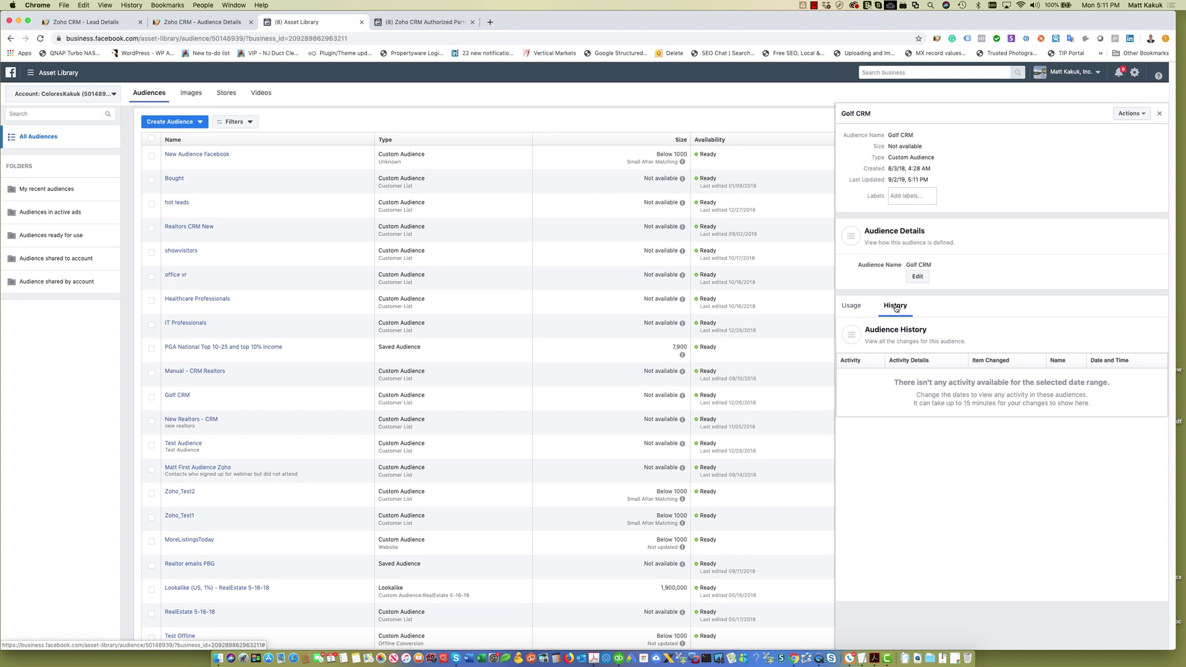
Reload the library and confirm Golf CRM history shows a custom audience update adding 1 row
left_click(309, 39)
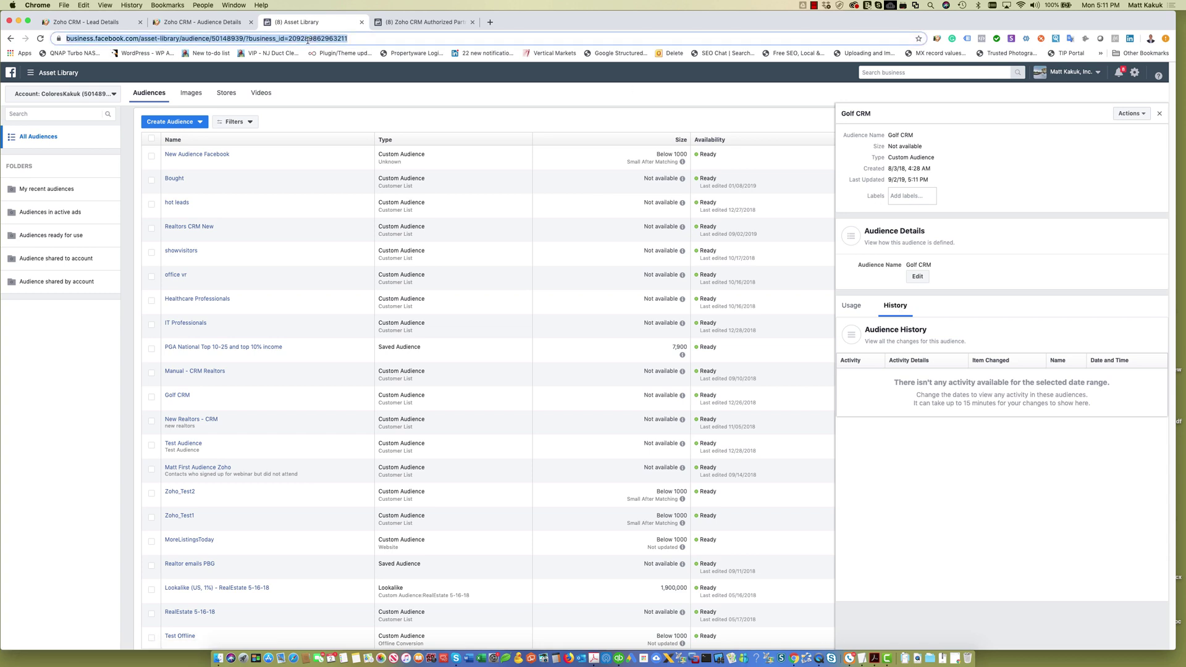
key("Return")
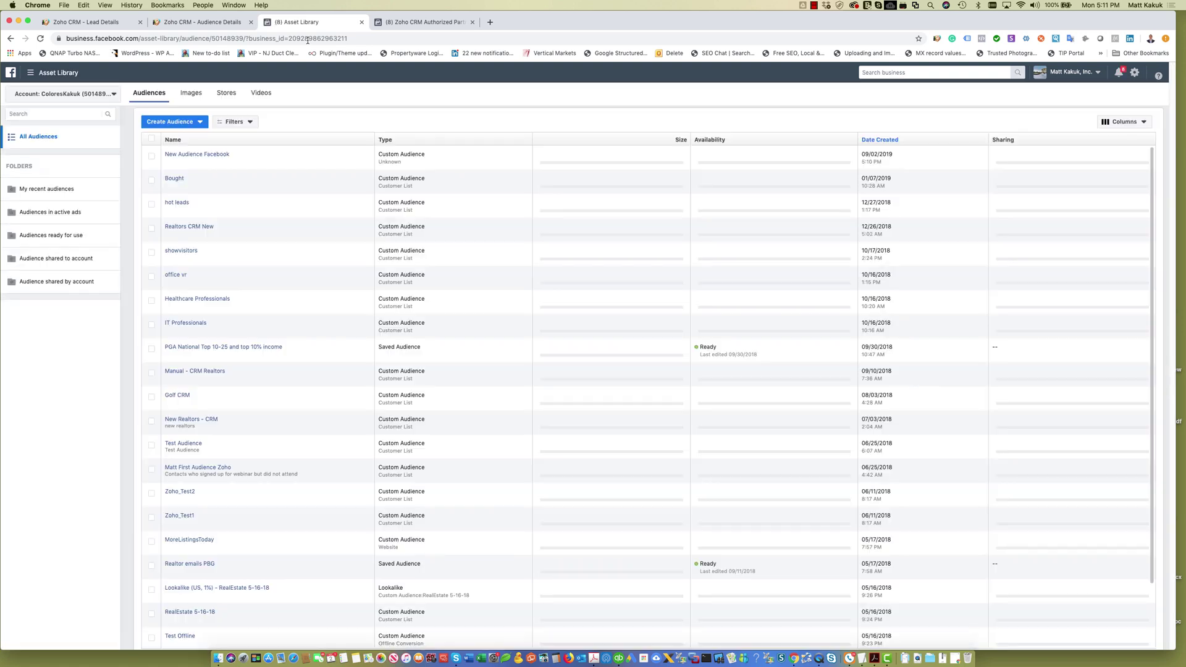
left_click(177, 396)
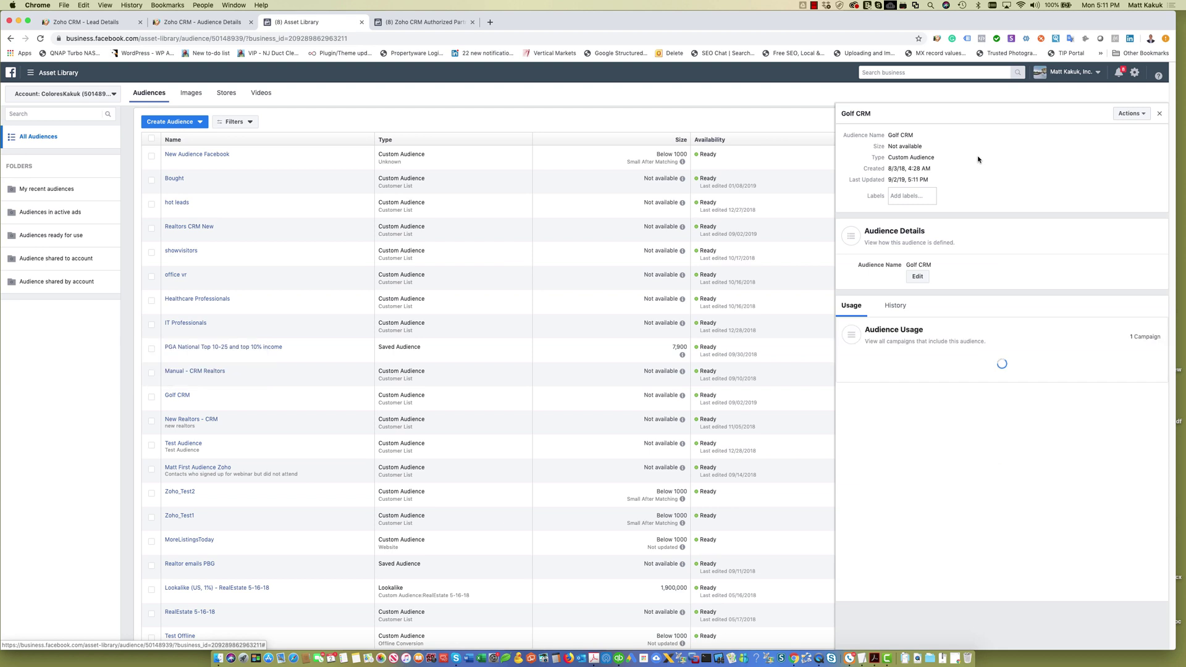
left_click(896, 309)
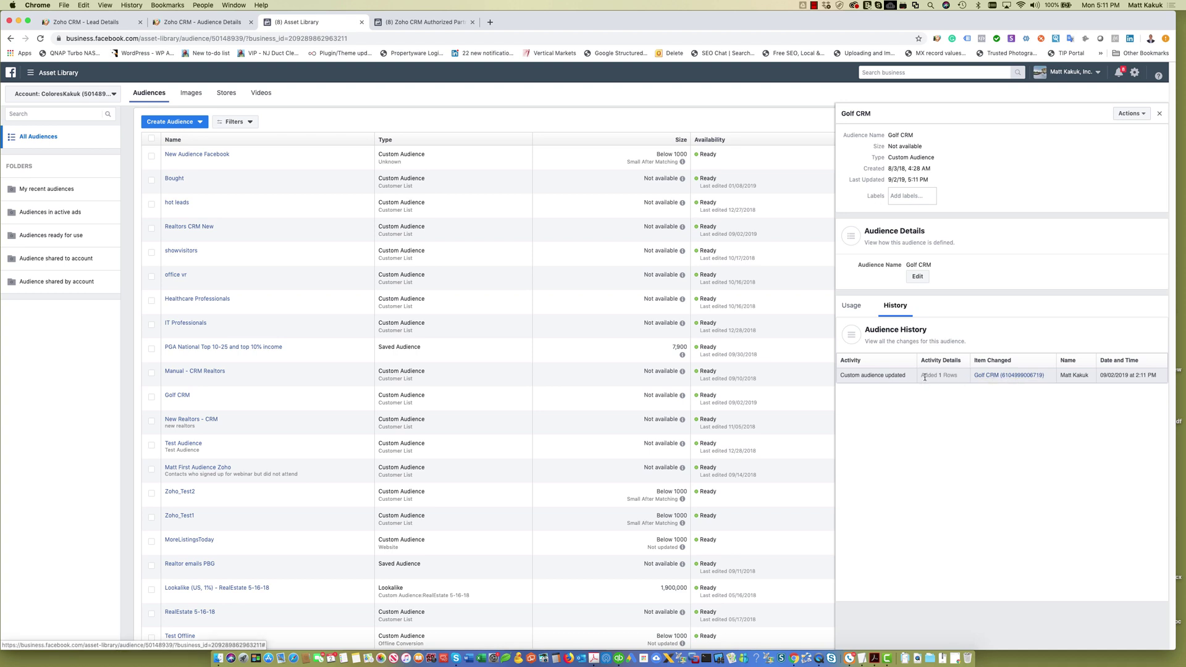
left_click_drag(921, 376, 957, 385)
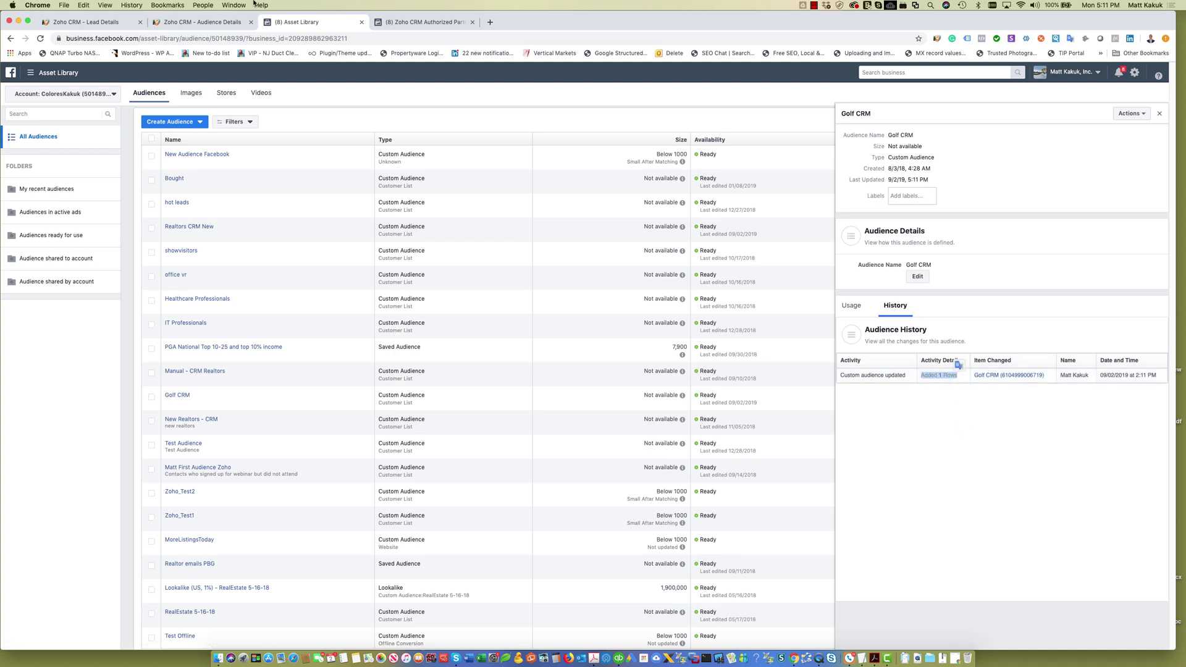
left_click(212, 24)
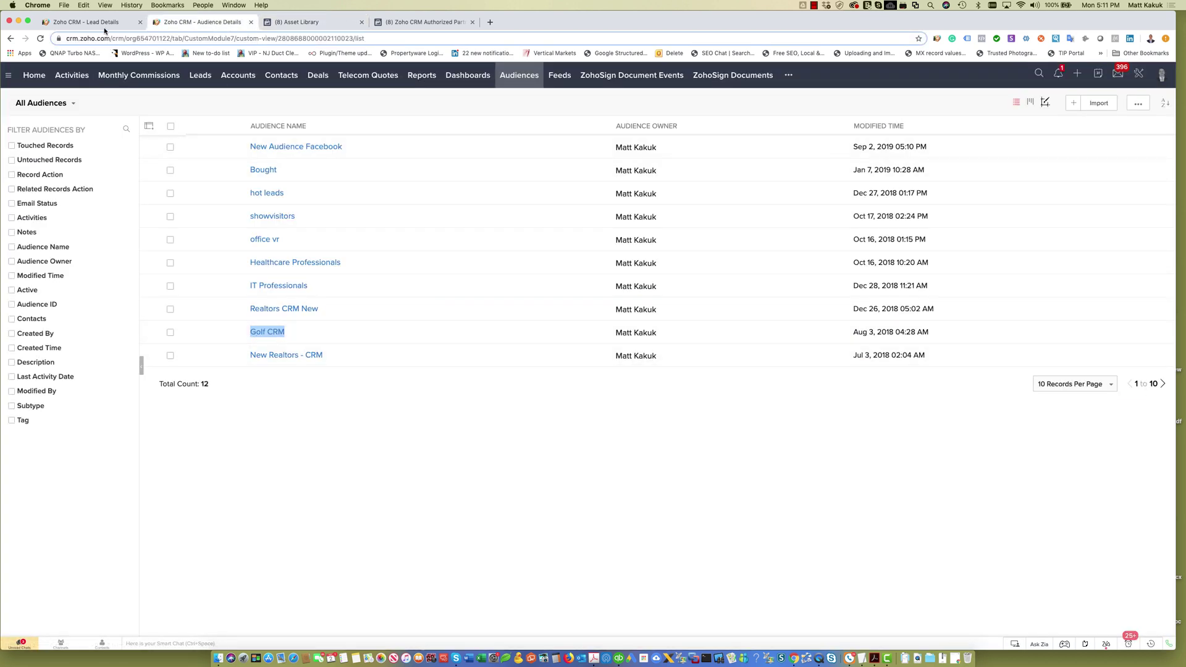
left_click(102, 21)
left_click(294, 23)
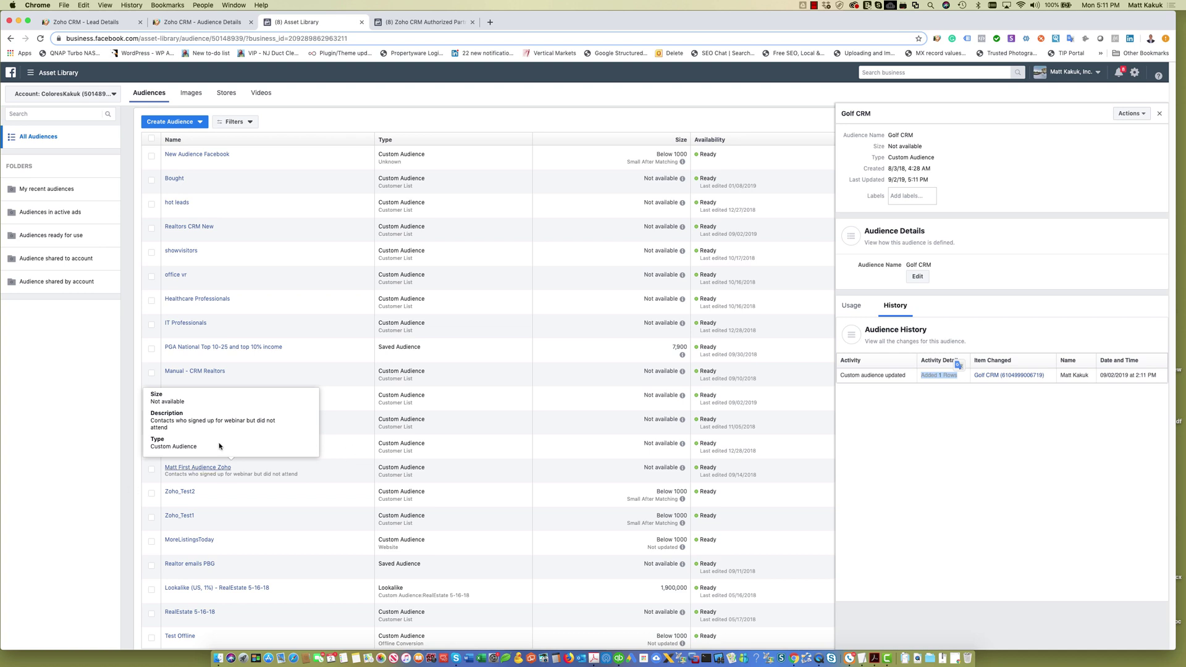
left_click(113, 25)
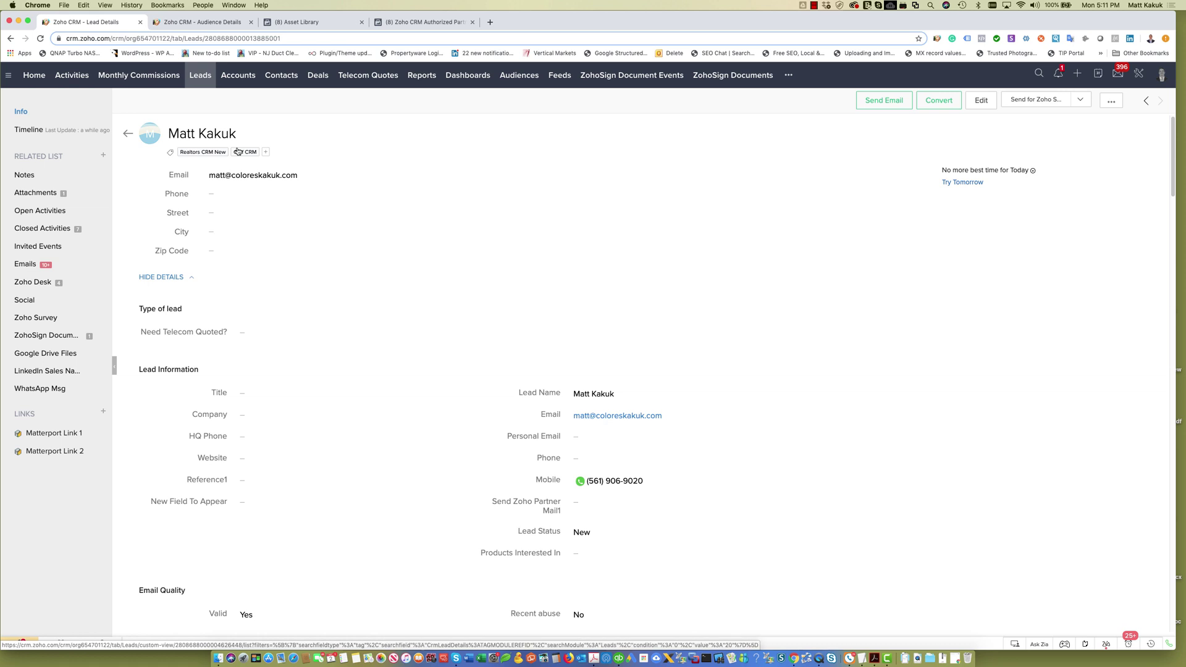
left_click(1138, 74)
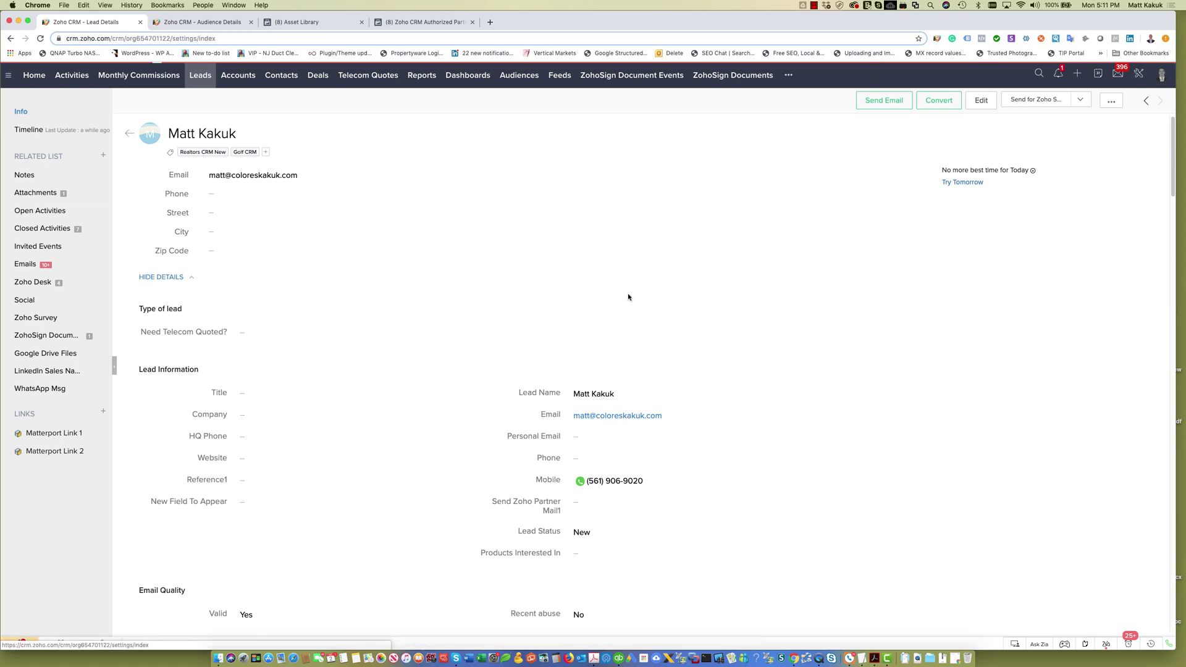
Review the Campaign 1 workflow rule's scheduled action types, then return to the audiences list
left_click(781, 186)
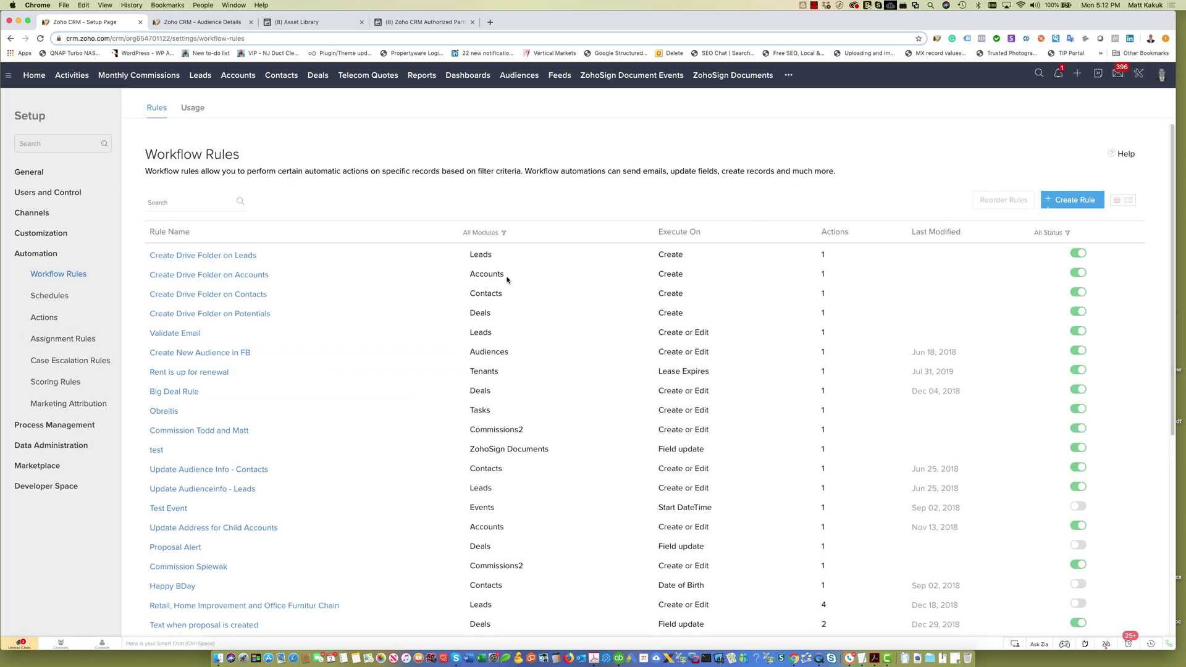
scroll(282, 470, "down", 5)
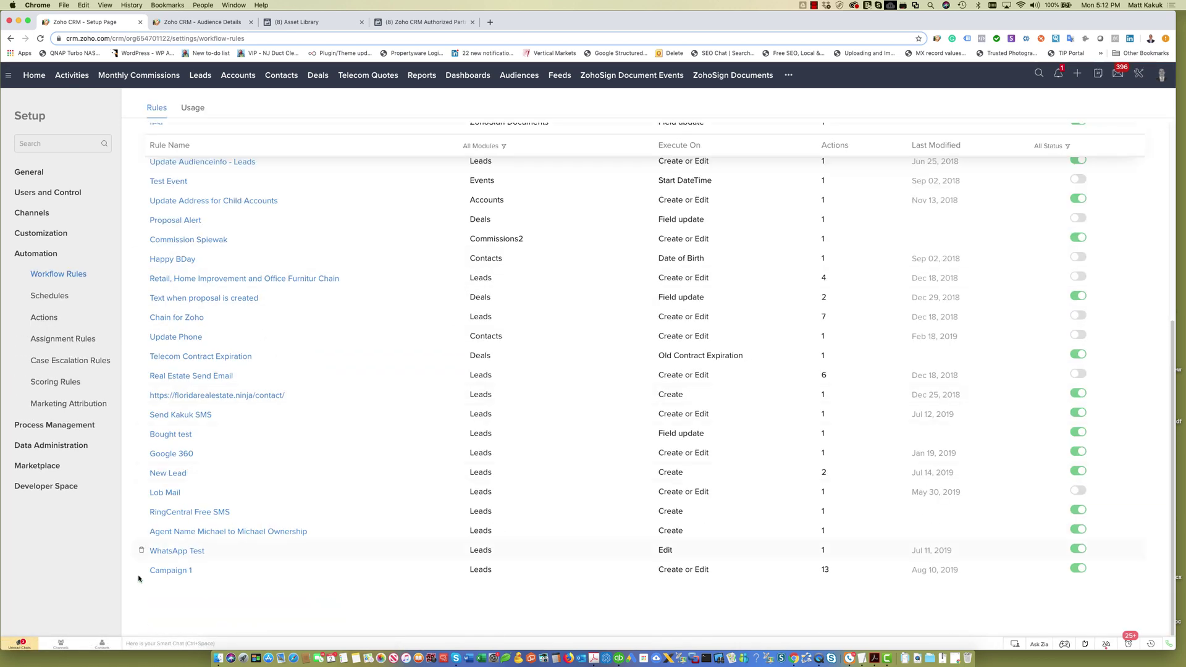
left_click(172, 571)
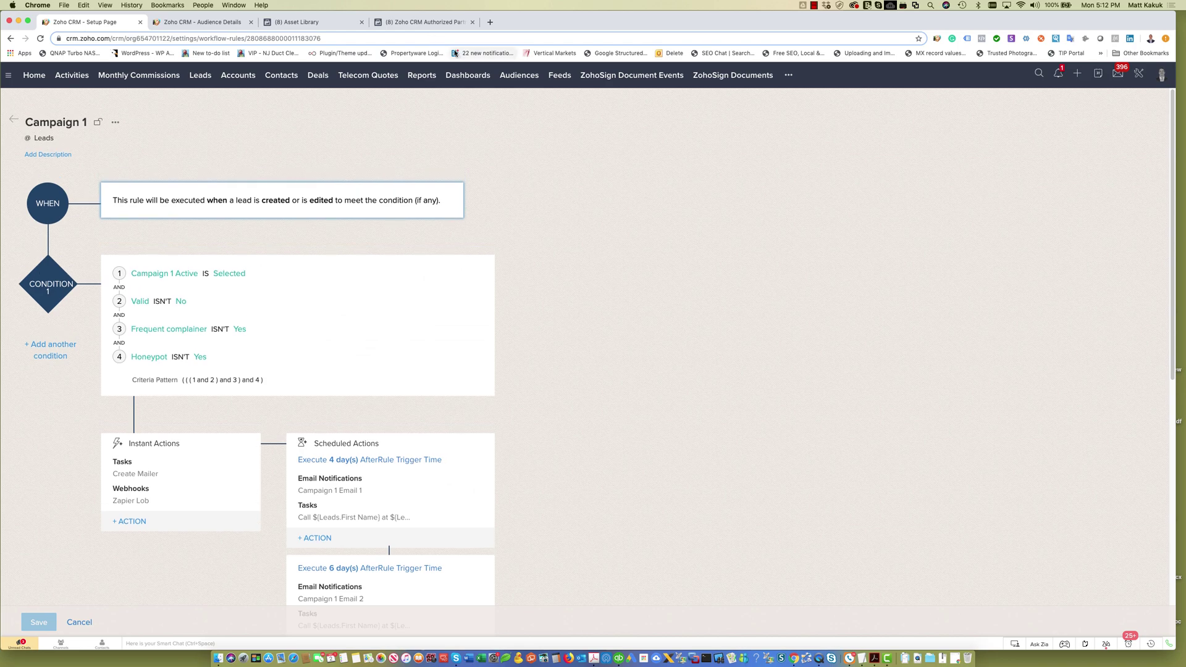
scroll(128, 512, "down", 1)
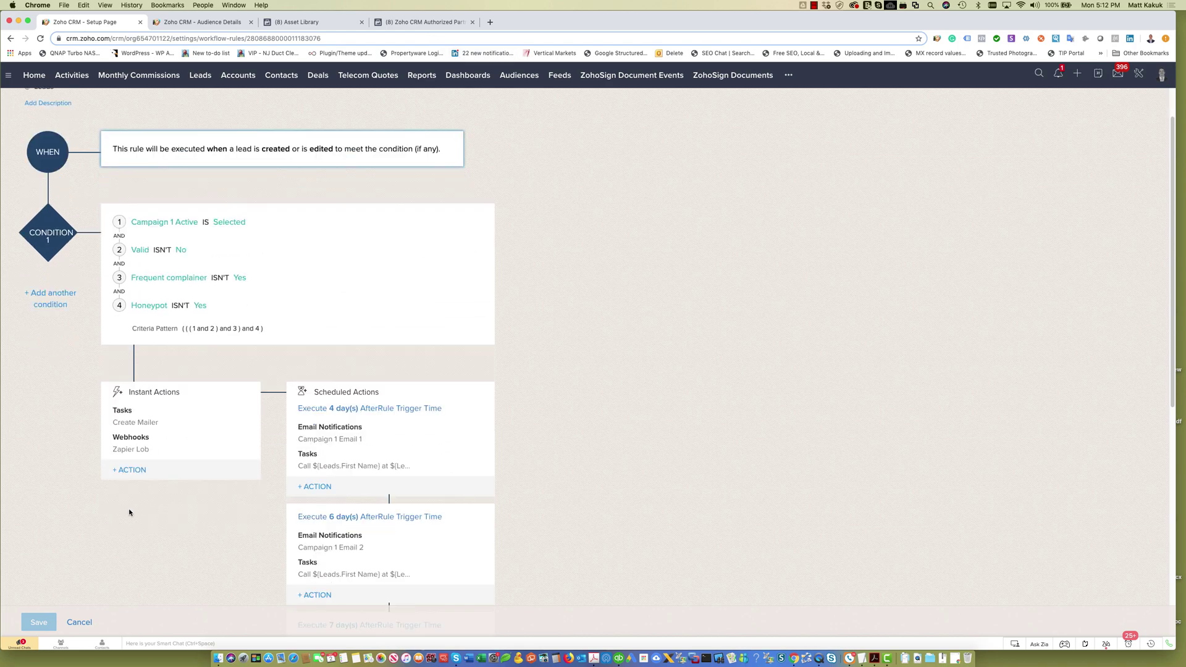
scroll(129, 512, "down", 1)
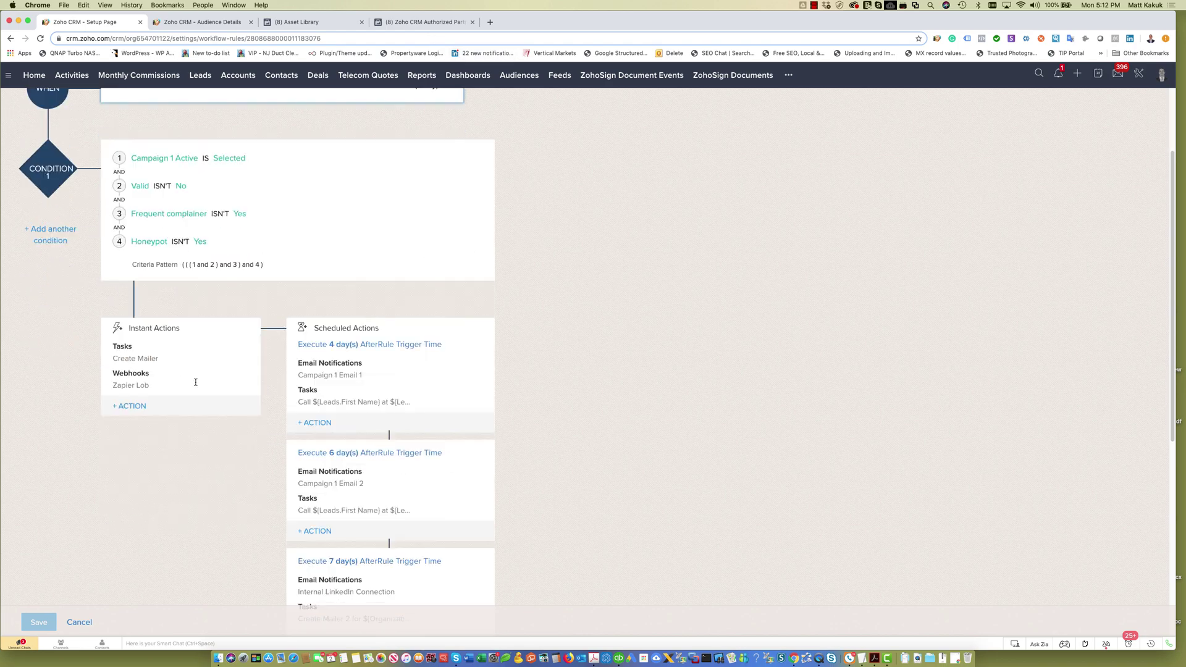
left_click(319, 532)
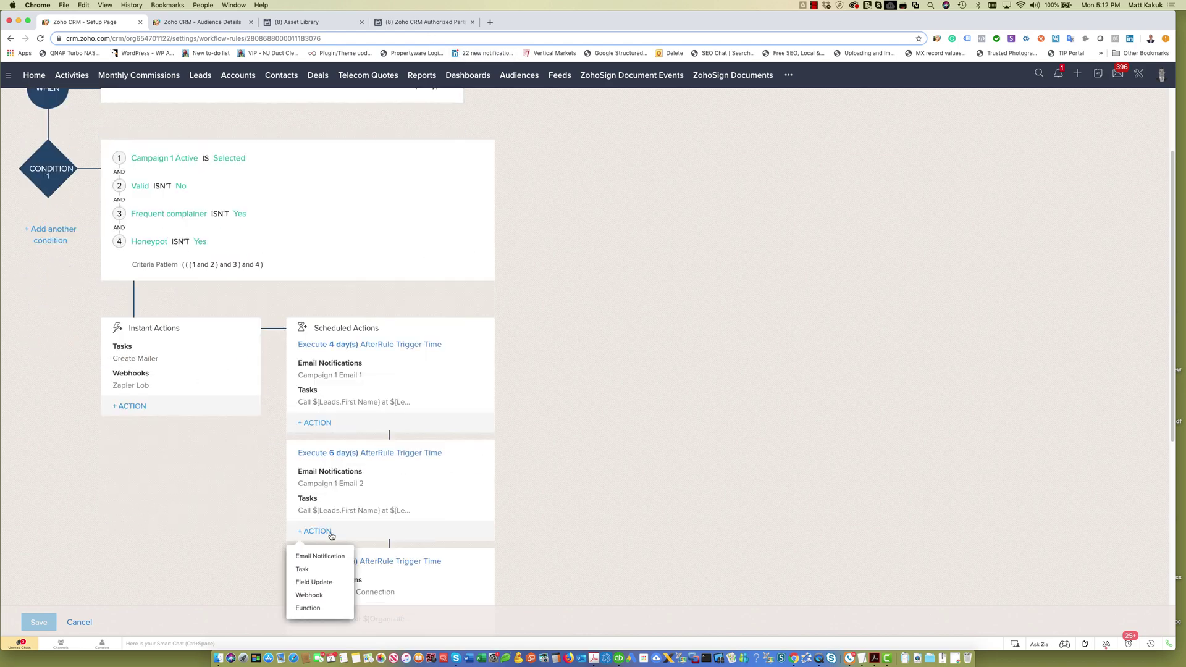
left_click(234, 559)
scroll(236, 557, "down", 1)
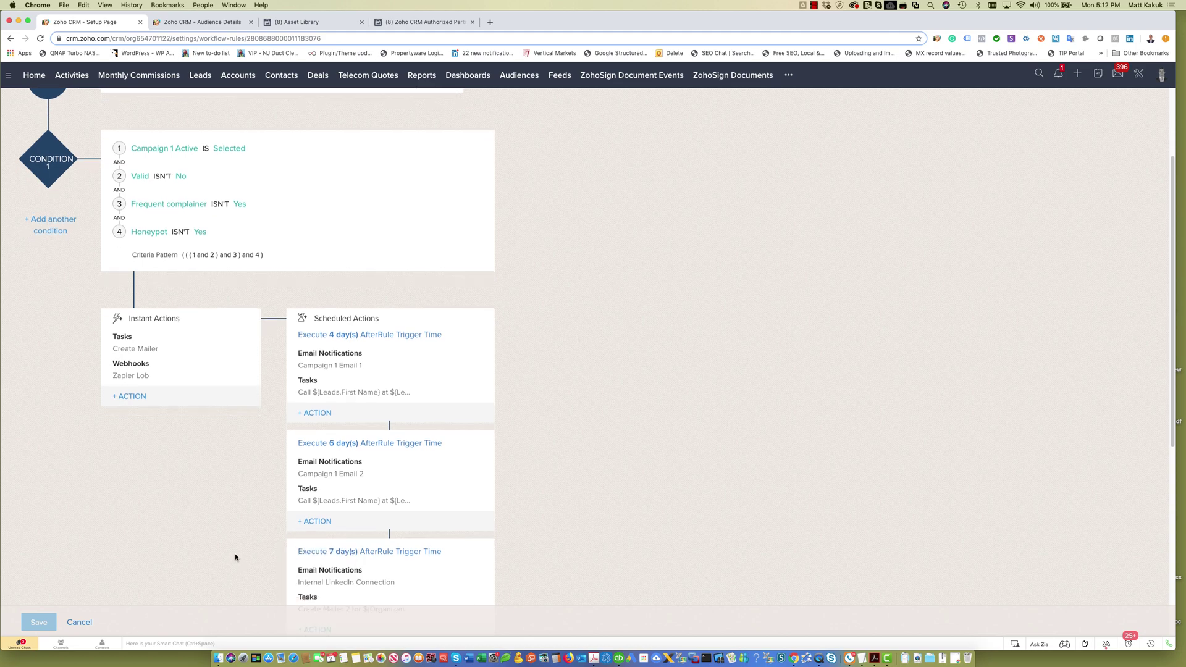
left_click(200, 24)
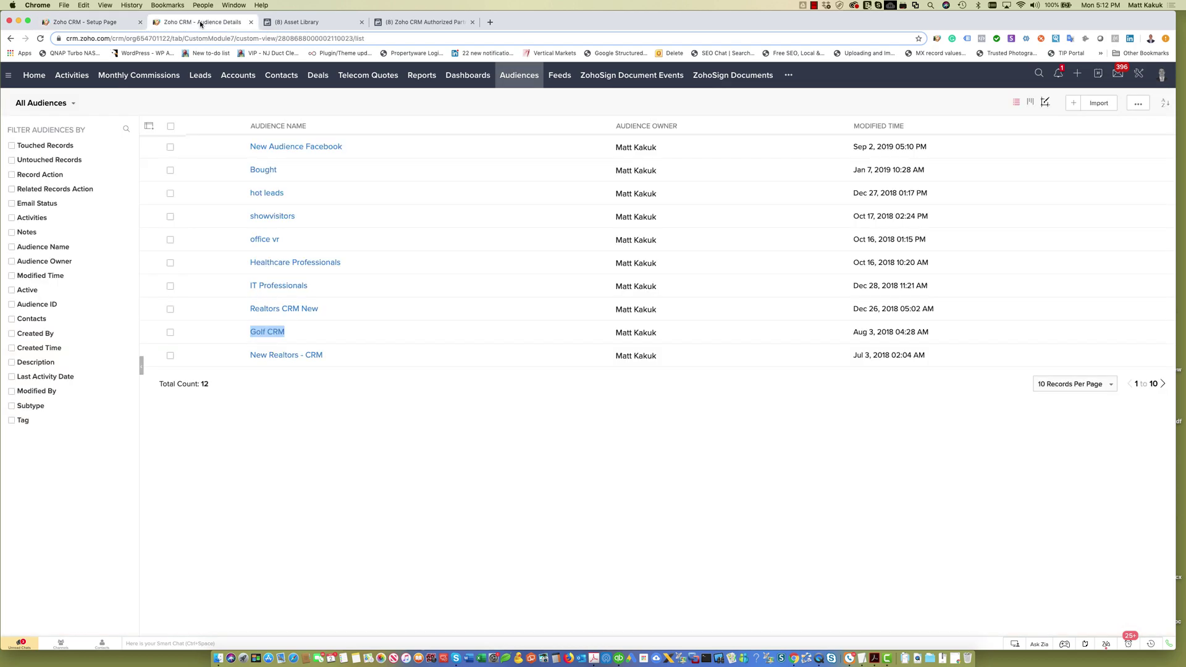